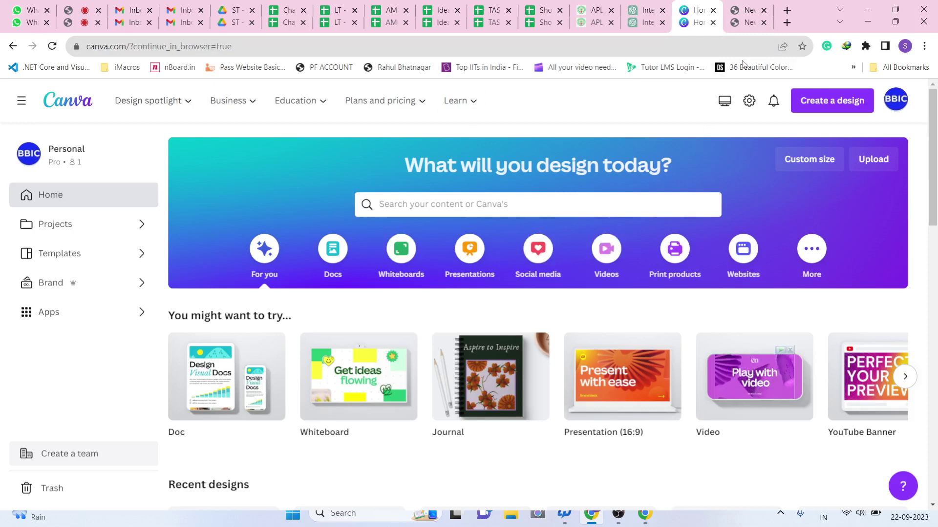
Step: Load canva.com in the blank browser tab
left_click(737, 11)
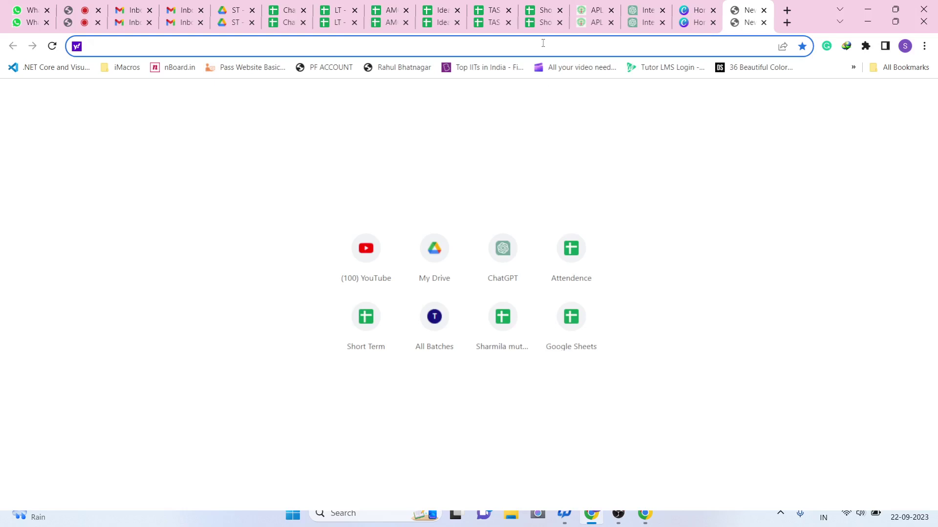
type("Canva.com")
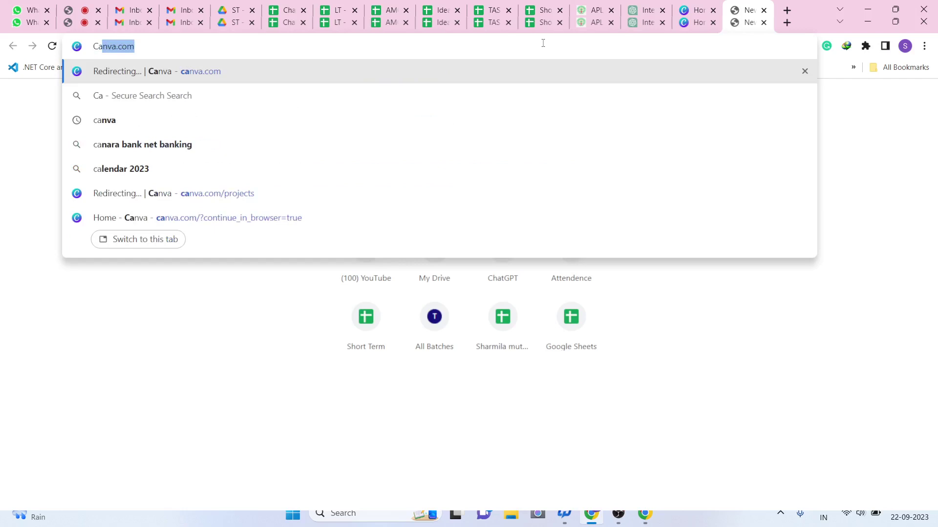
key("Return")
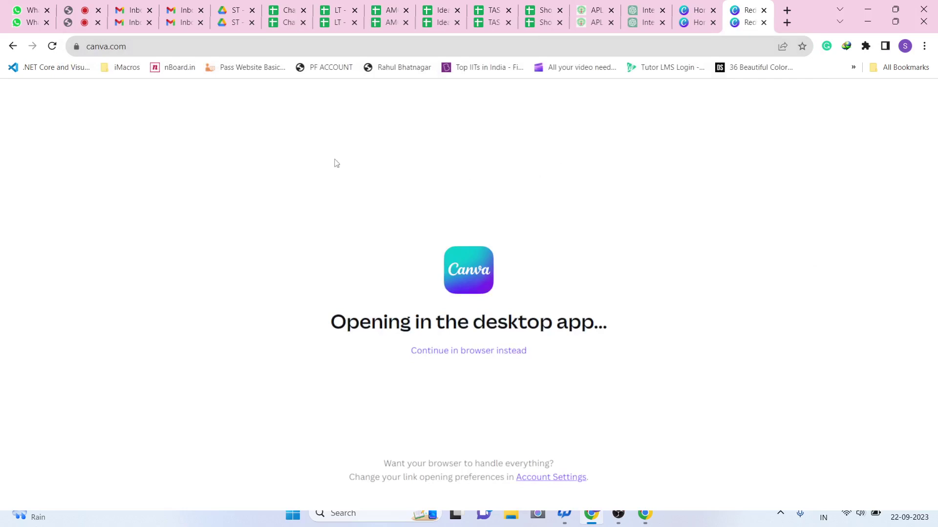
left_click(177, 45)
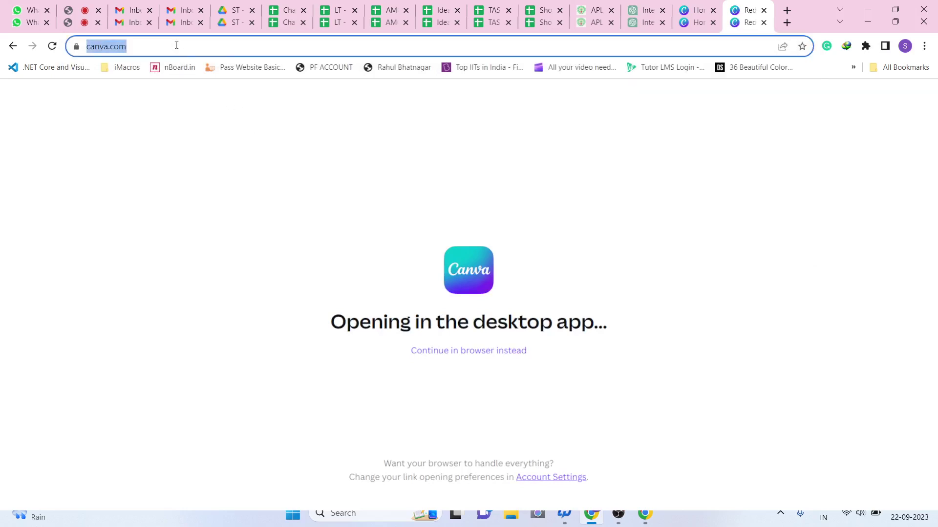
left_click(562, 180)
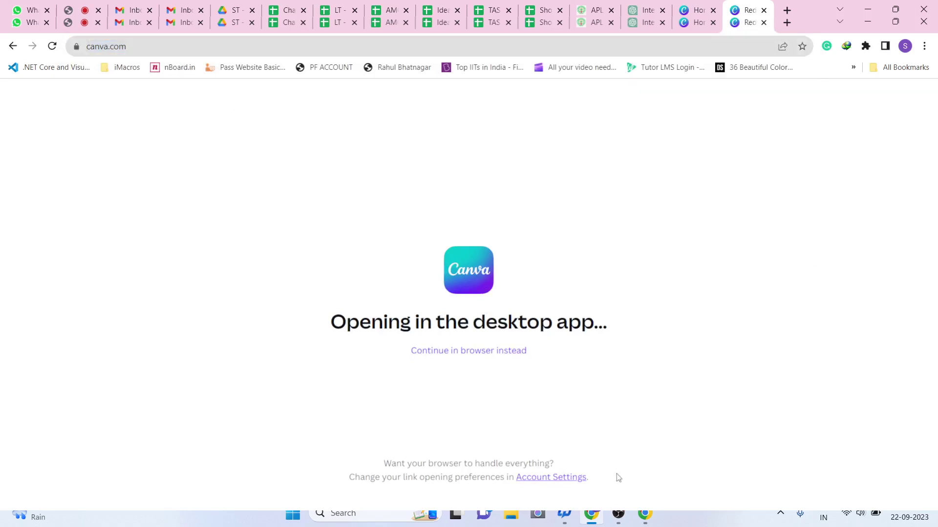
left_click(365, 514)
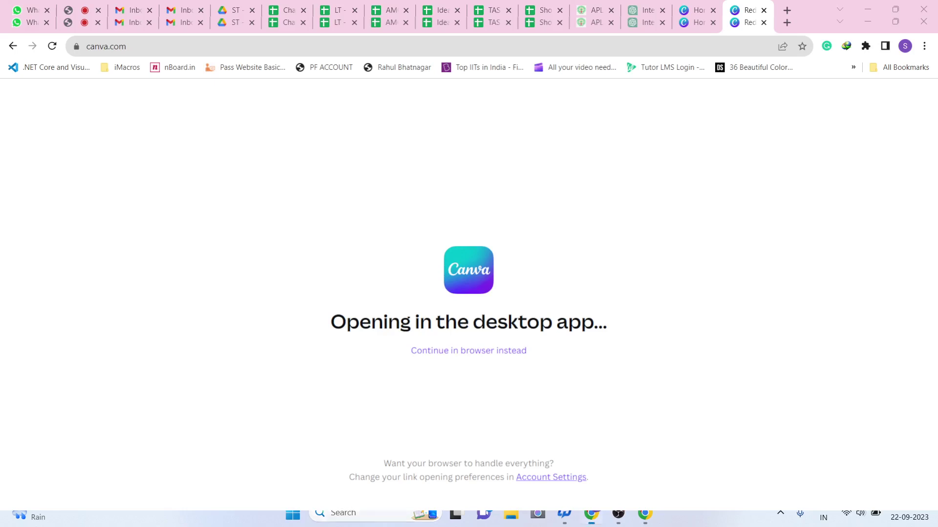
left_click(600, 517)
left_click(618, 514)
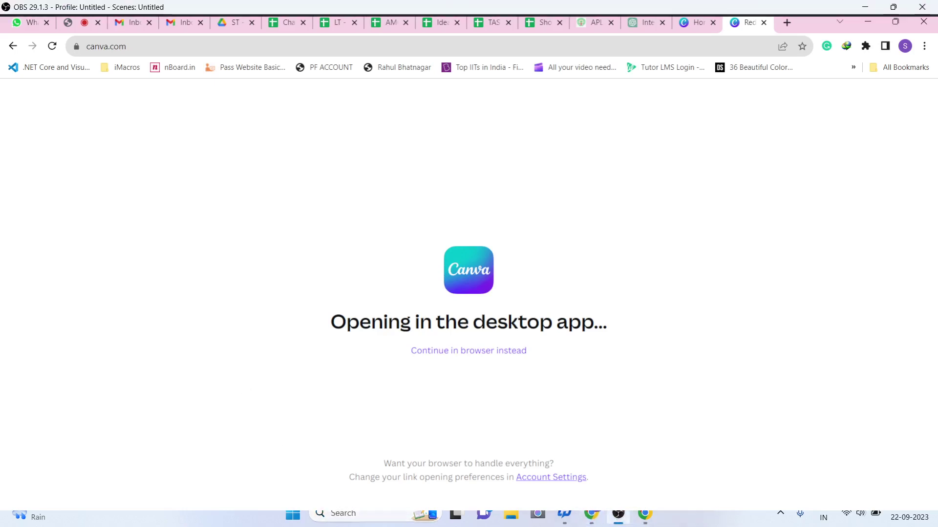
left_click(592, 514)
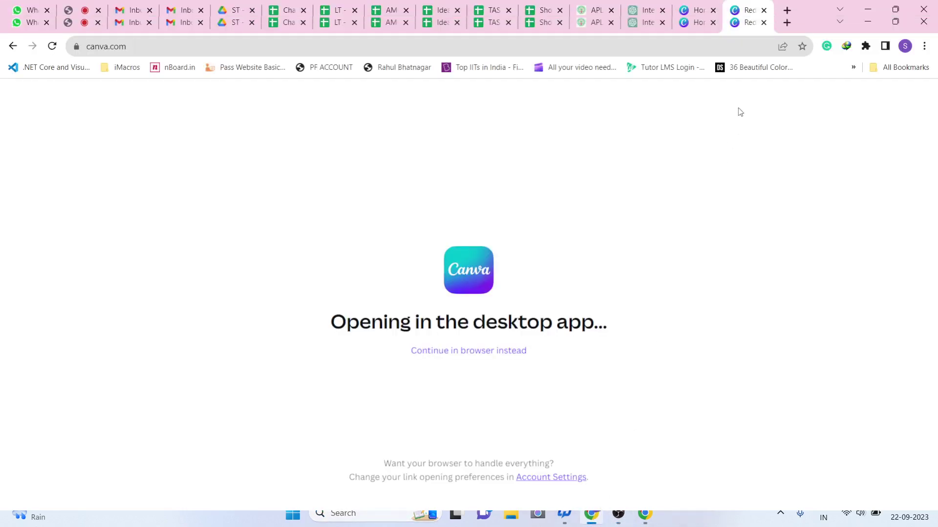
Step: Return to the Canva home page that is already open and log out of the account
left_click(698, 9)
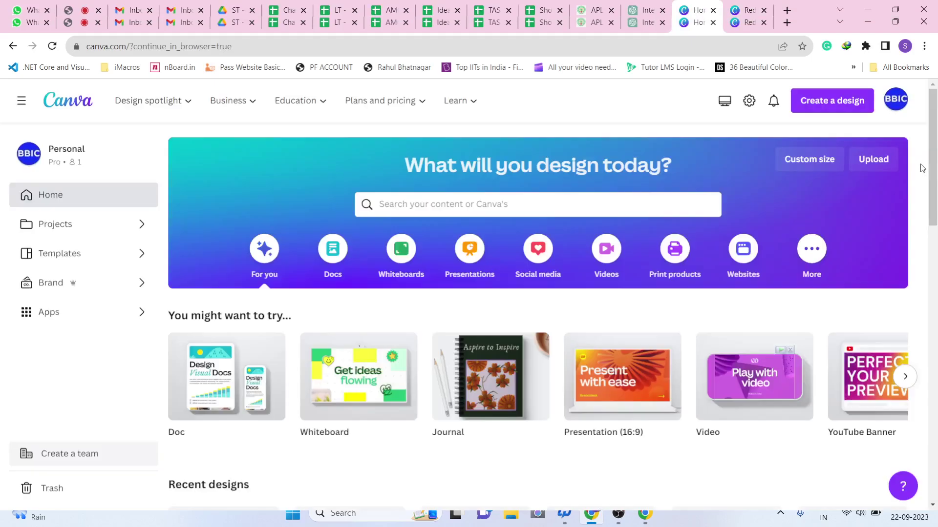
left_click(897, 100)
left_click(777, 319)
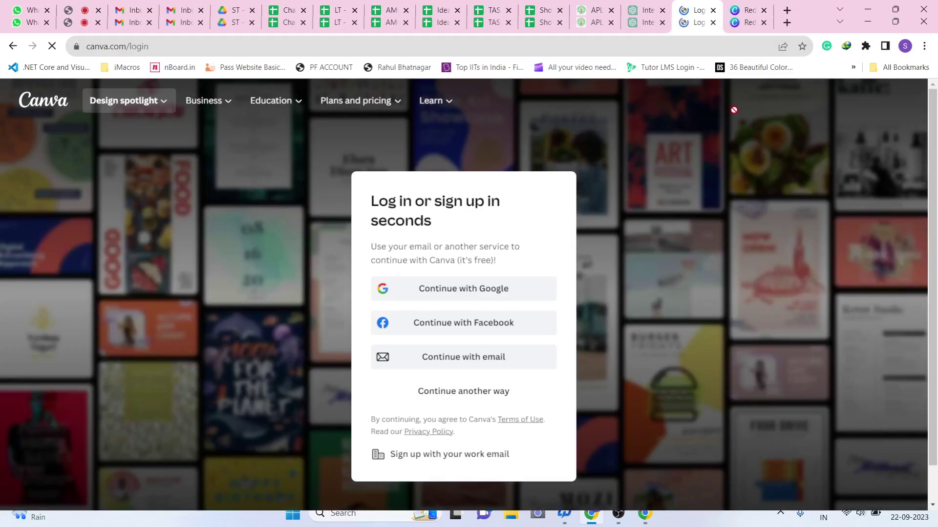
Step: Close both Canva tabs and load canva.com in a new browser tab
left_click(713, 22)
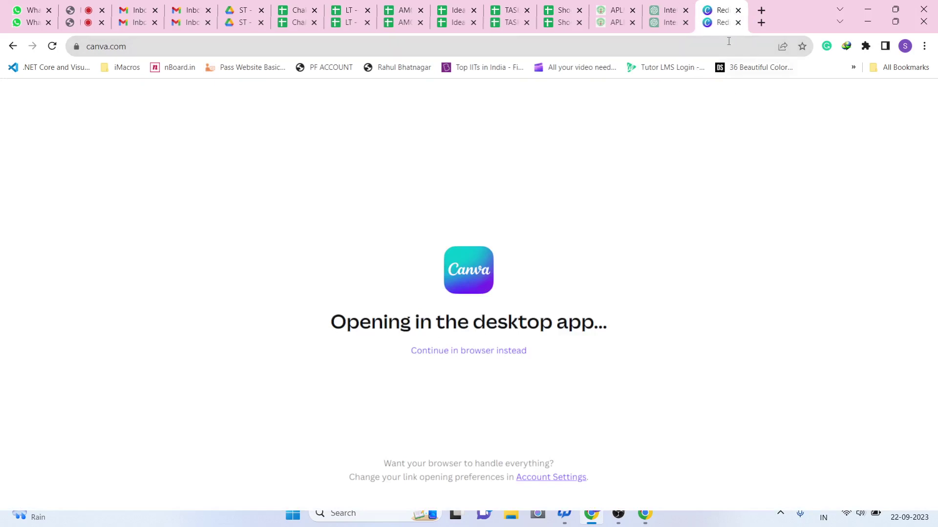
left_click(763, 22)
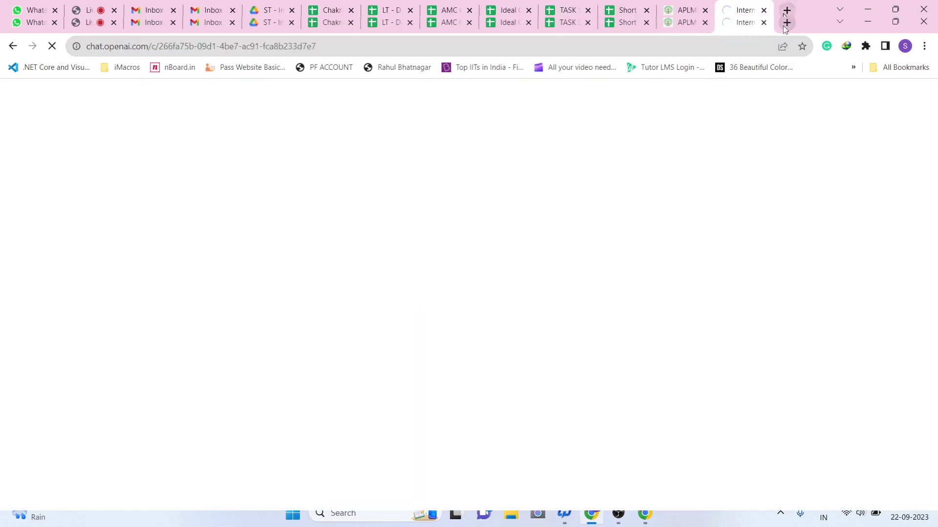
left_click(783, 26)
type("Canva.com")
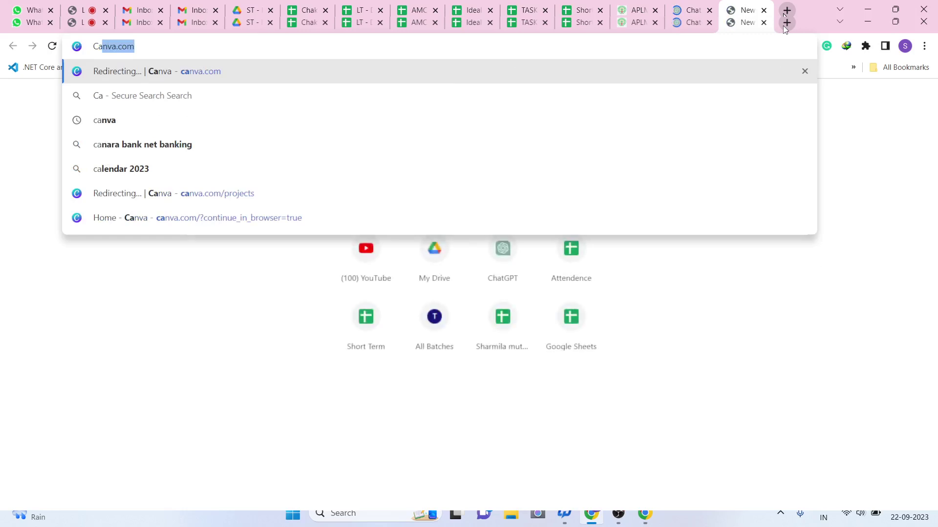
key("Return")
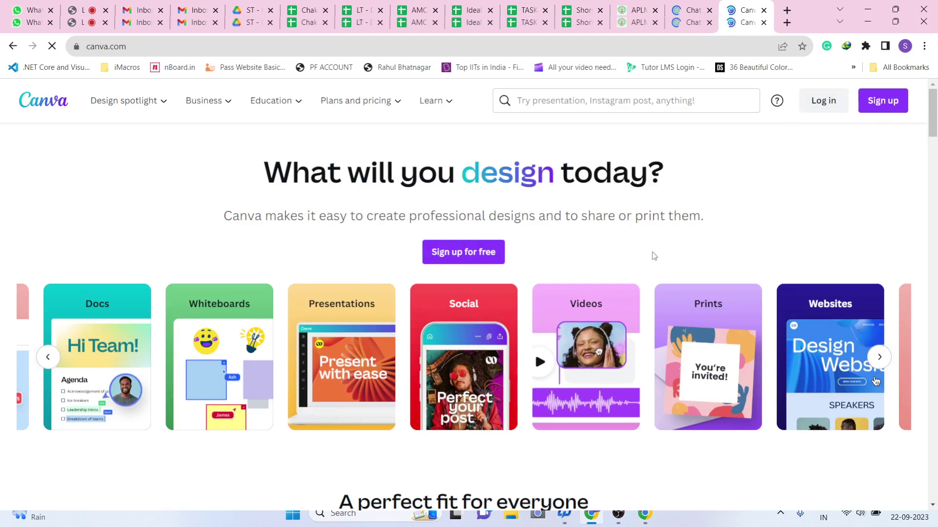
Step: Sign in to Canva and continue in the browser instead of the desktop app
left_click(811, 108)
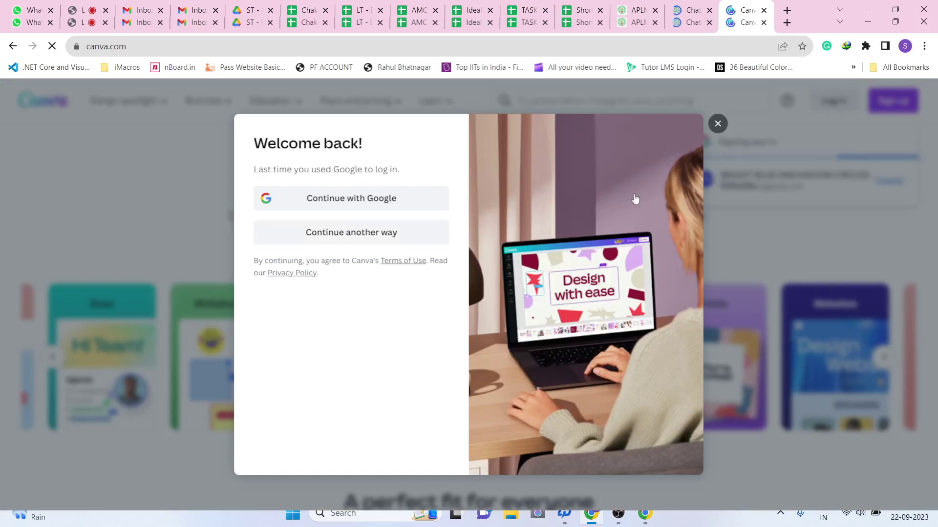
left_click(737, 180)
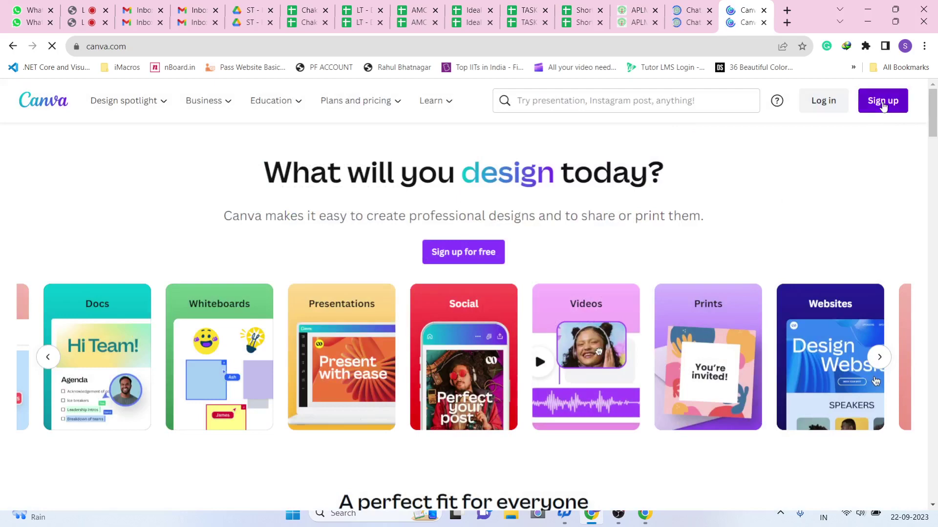
left_click(883, 101)
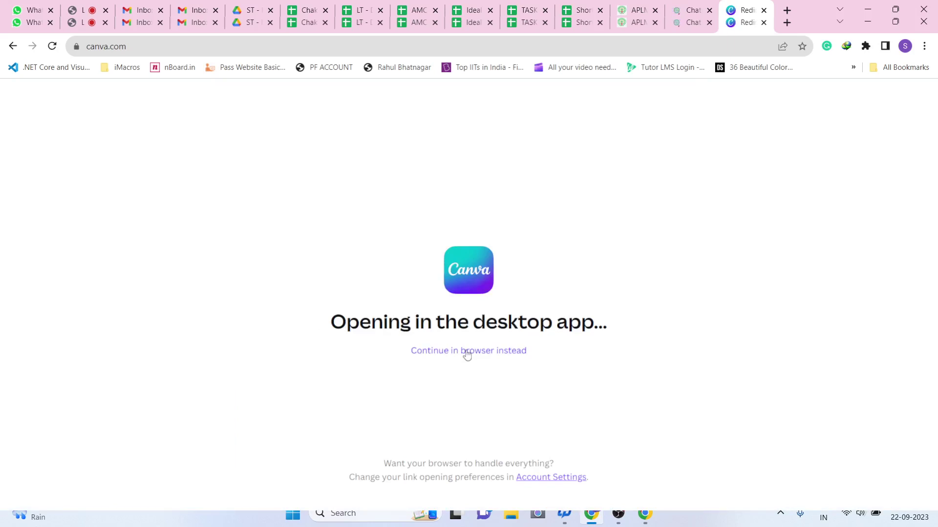
left_click(440, 356)
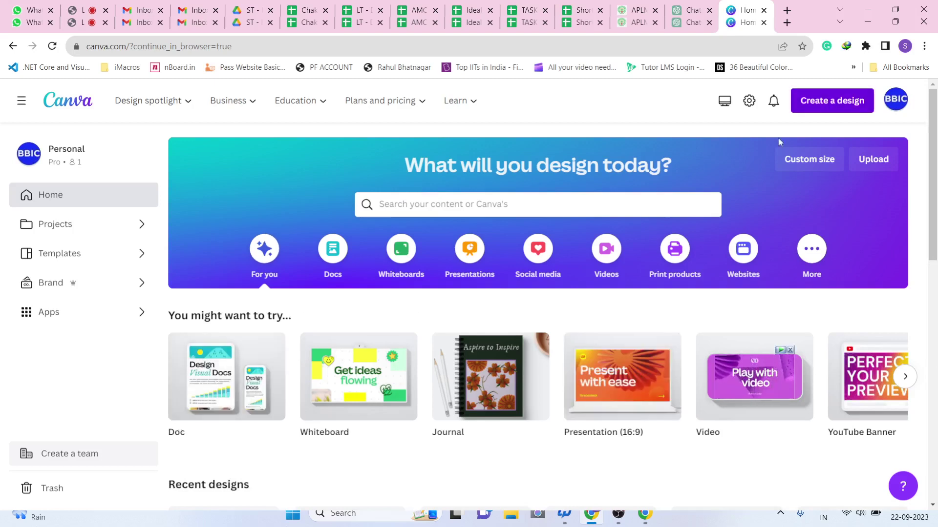
left_click(82, 198)
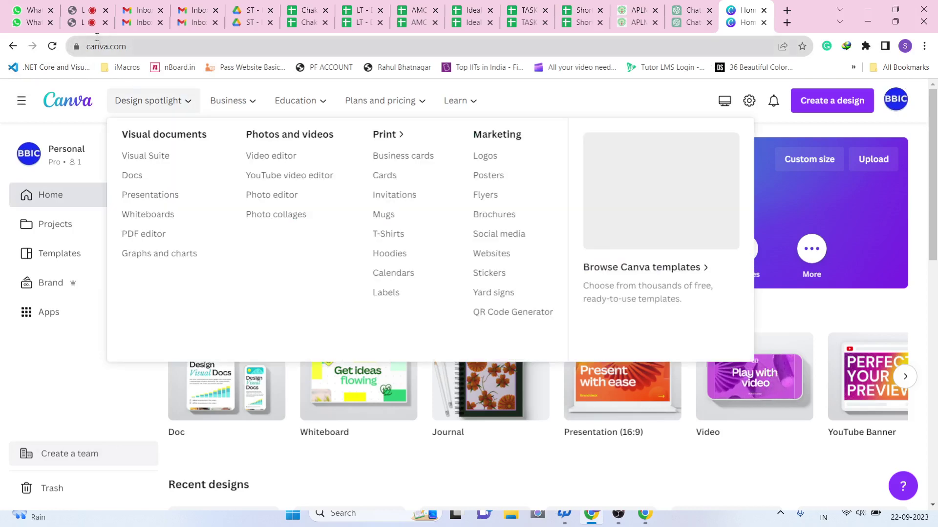
left_click(87, 23)
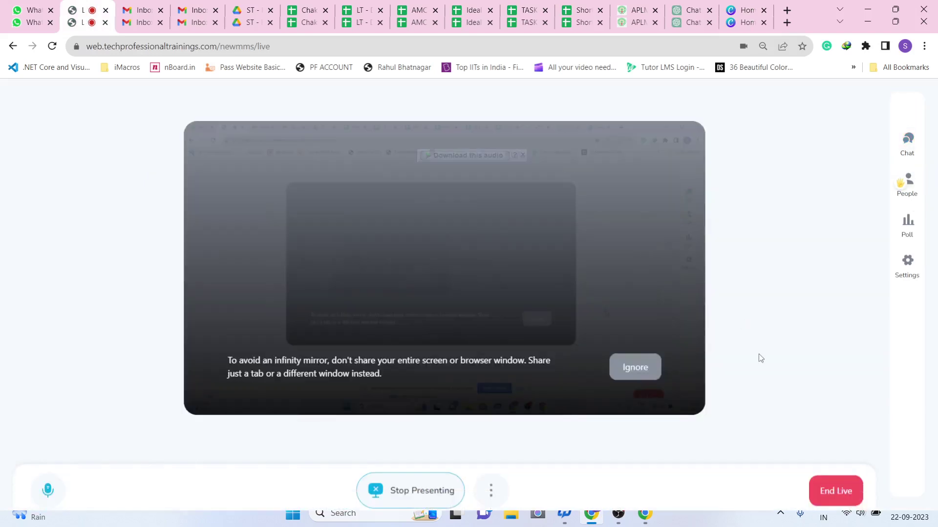
left_click(744, 10)
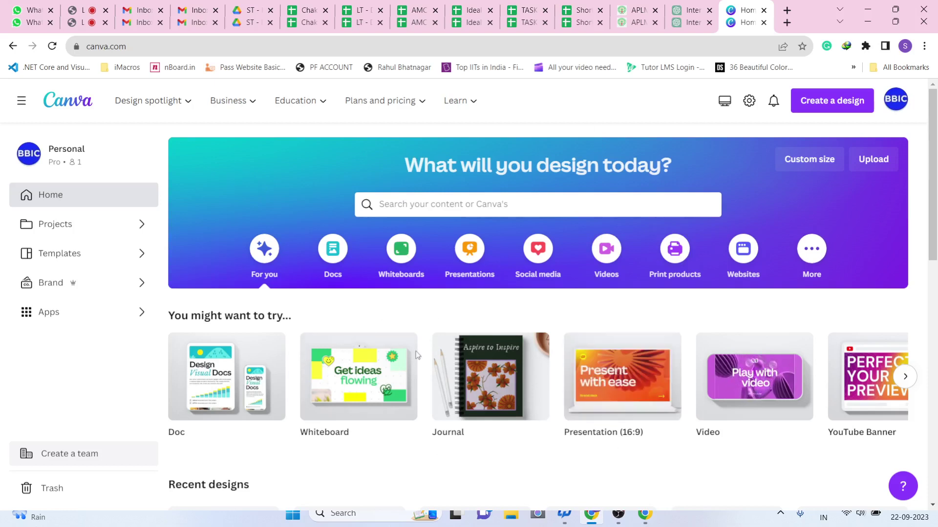
Step: Show the design types in the More category and in the Social media category
mouse_move(393, 342)
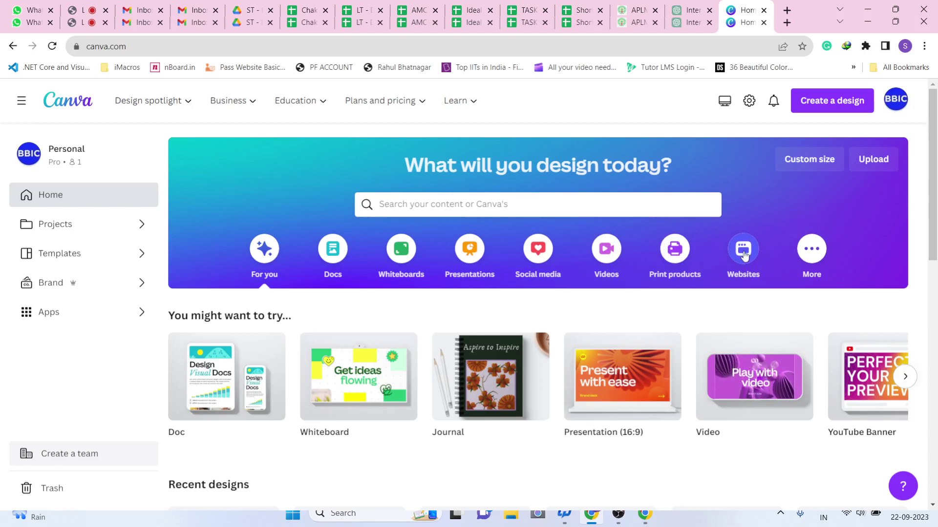
left_click(815, 251)
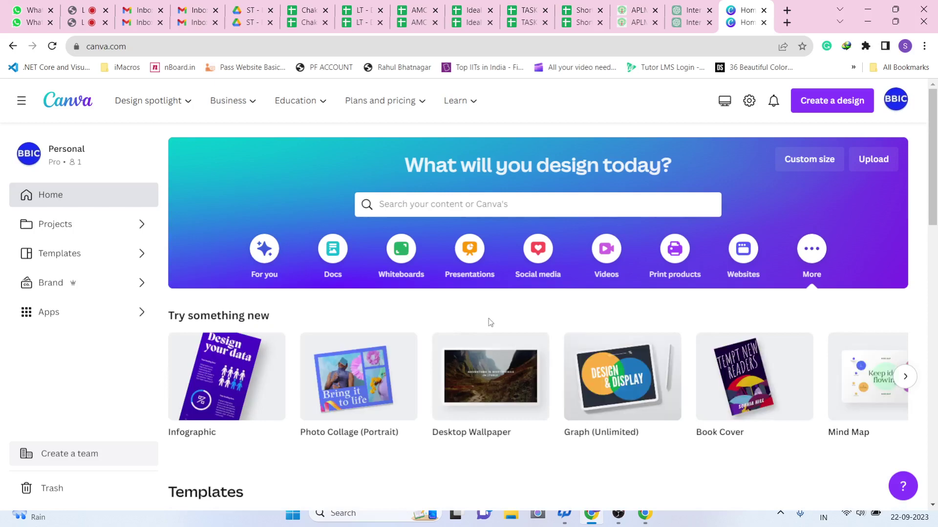
left_click(548, 261)
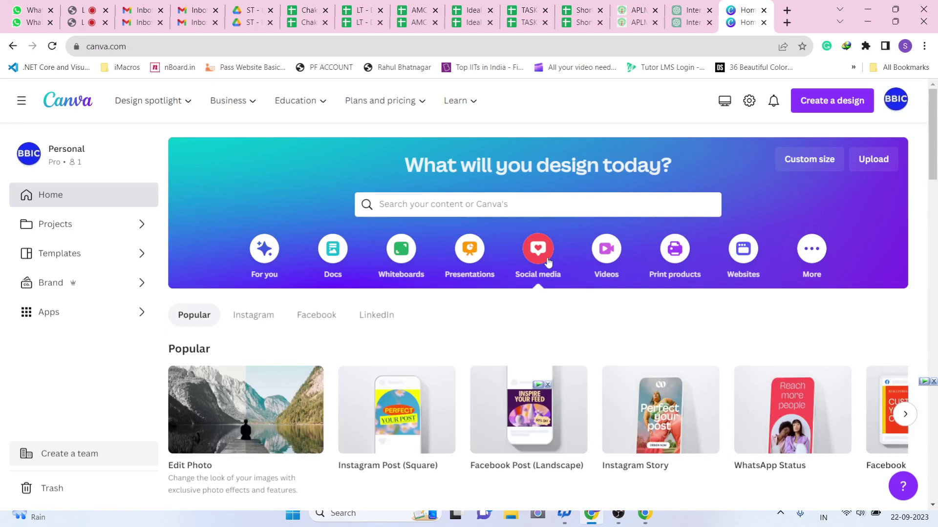
Step: Look through the Instagram, Facebook and LinkedIn design types within the Social media category
scroll(444, 318, "down", 1)
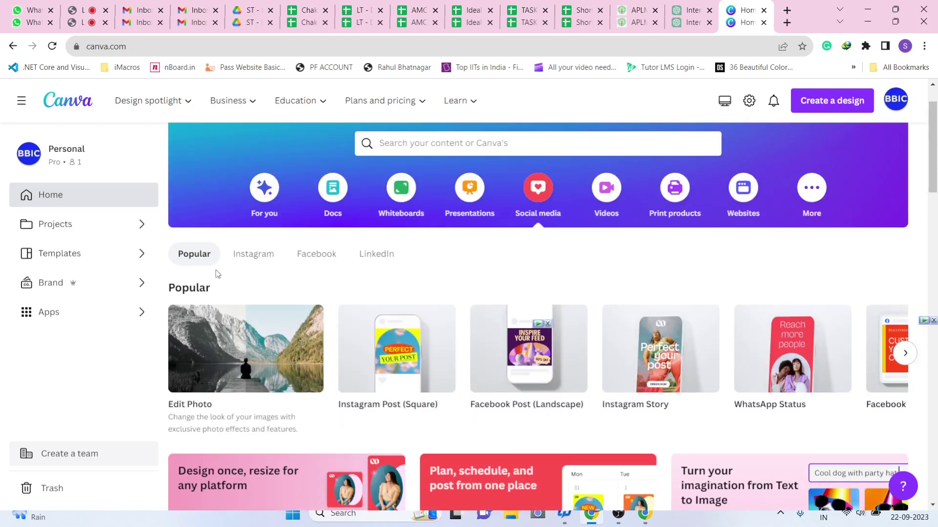
left_click(264, 260)
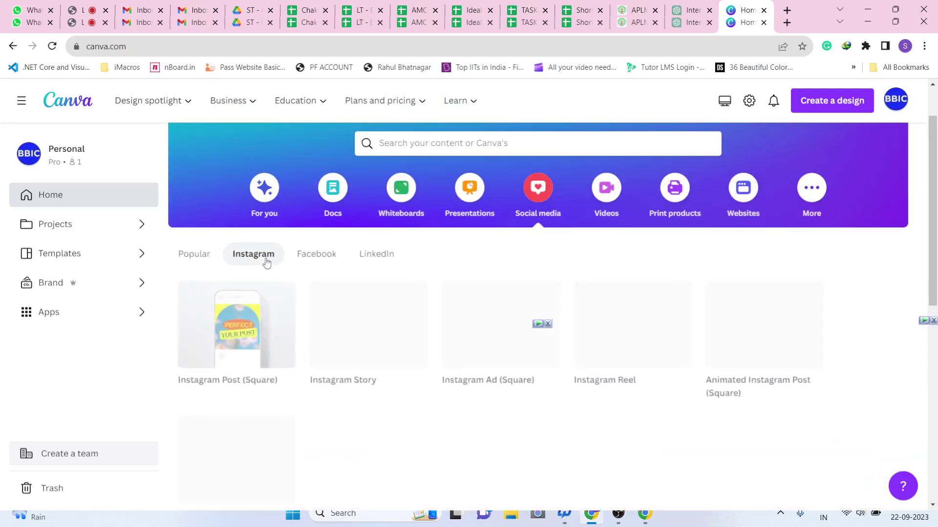
left_click(314, 260)
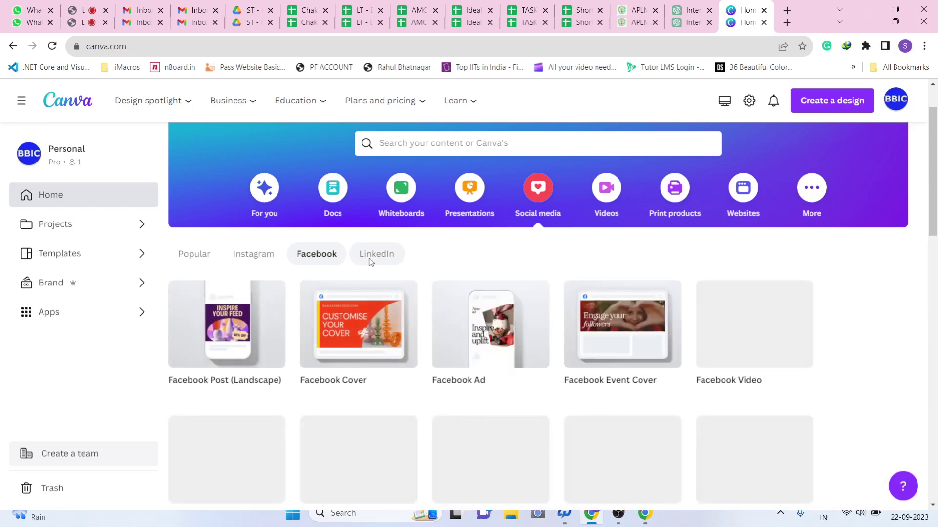
left_click(370, 262)
scroll(370, 263, "up", 1)
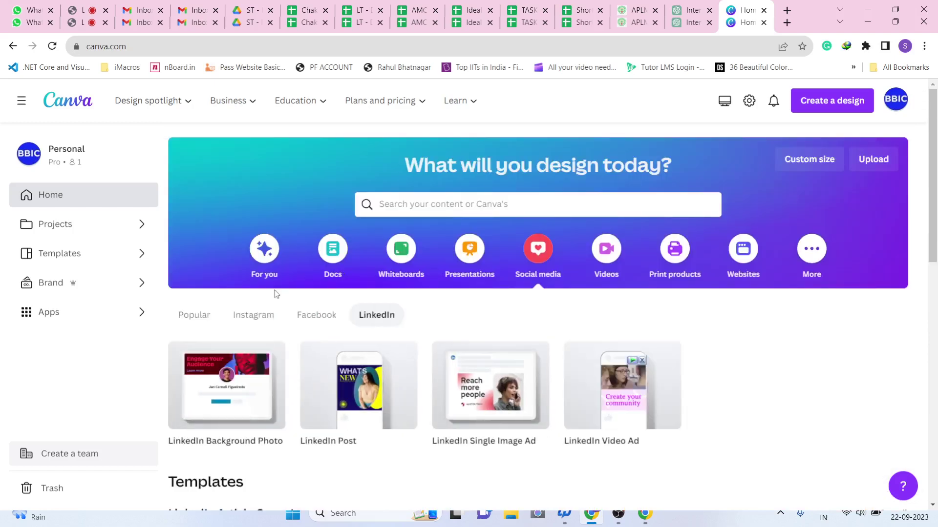
left_click(241, 316)
left_click(316, 317)
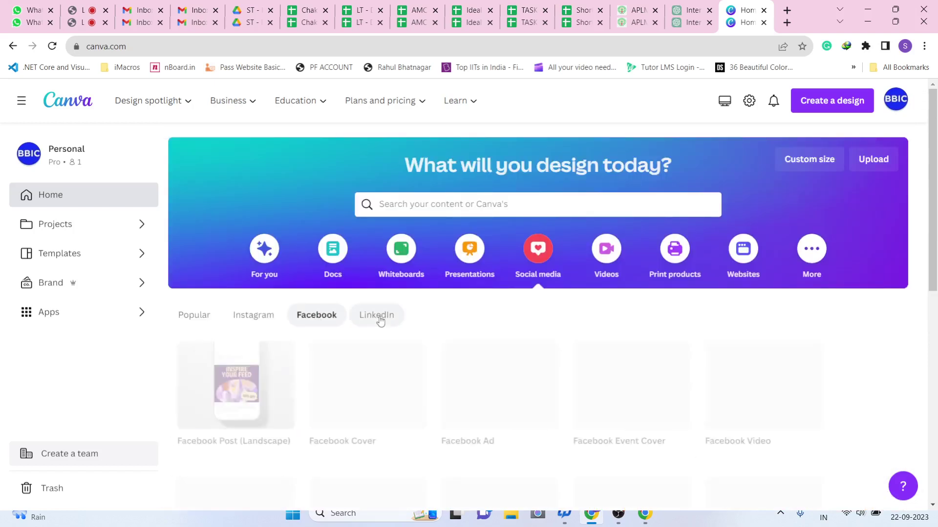
left_click(379, 317)
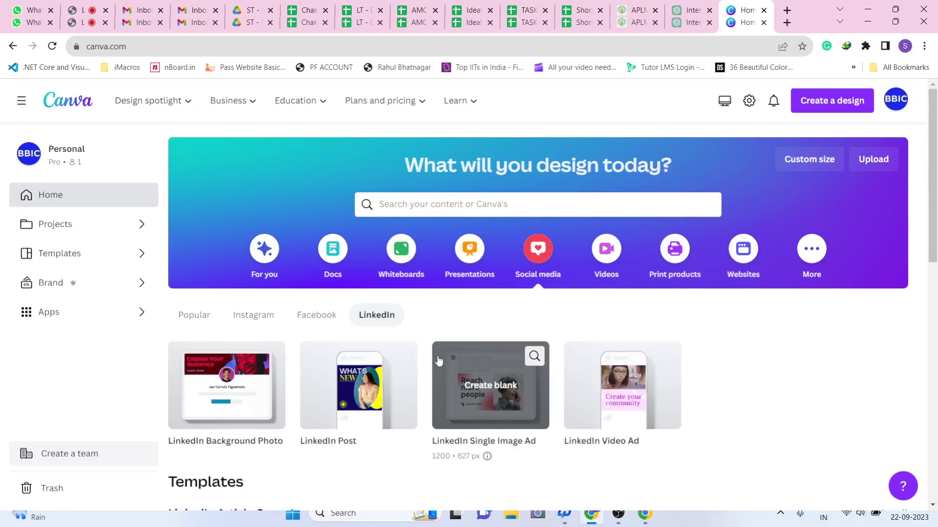
Step: Show the Instagram design types and check the dimensions of the square post, the story and the square ad
left_click(255, 318)
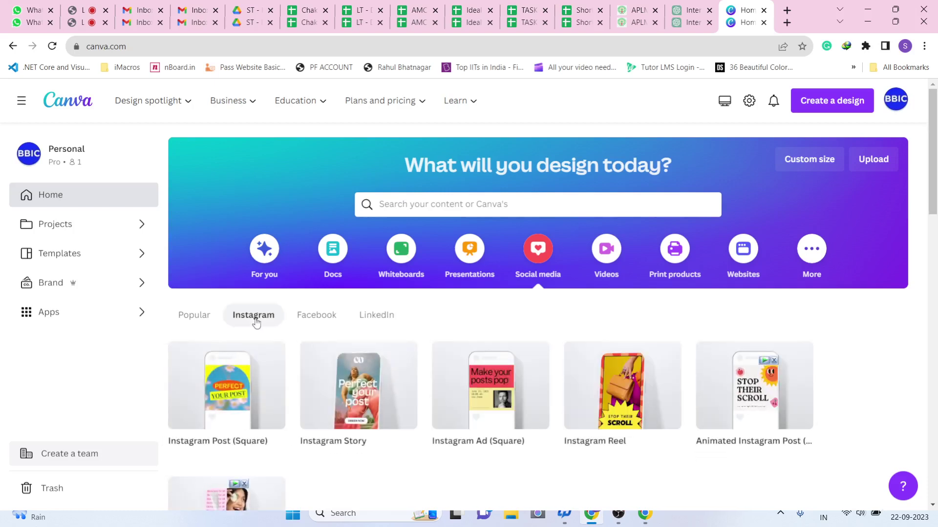
mouse_move(271, 384)
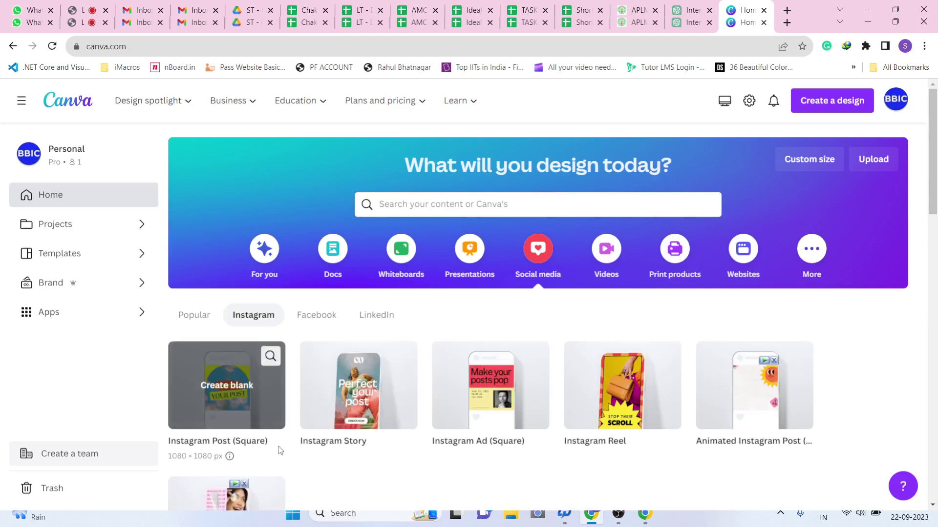
mouse_move(269, 455)
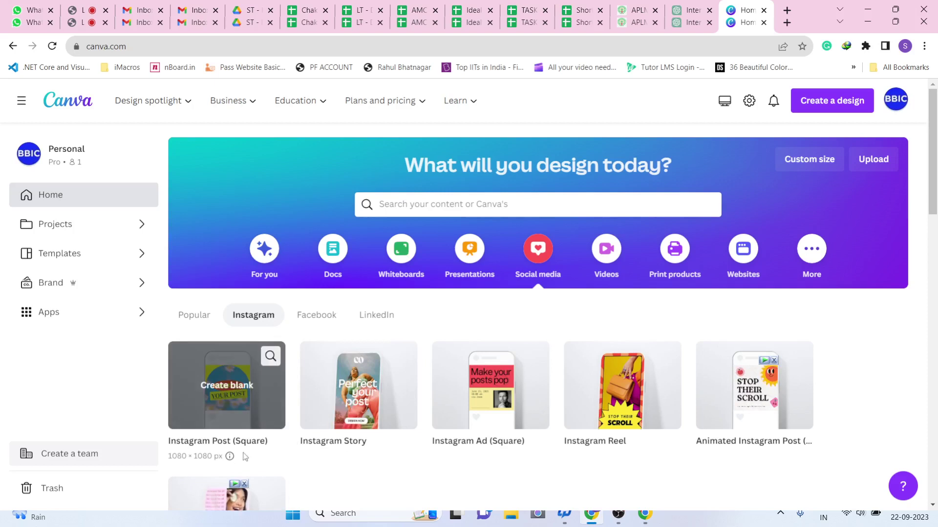
mouse_move(380, 452)
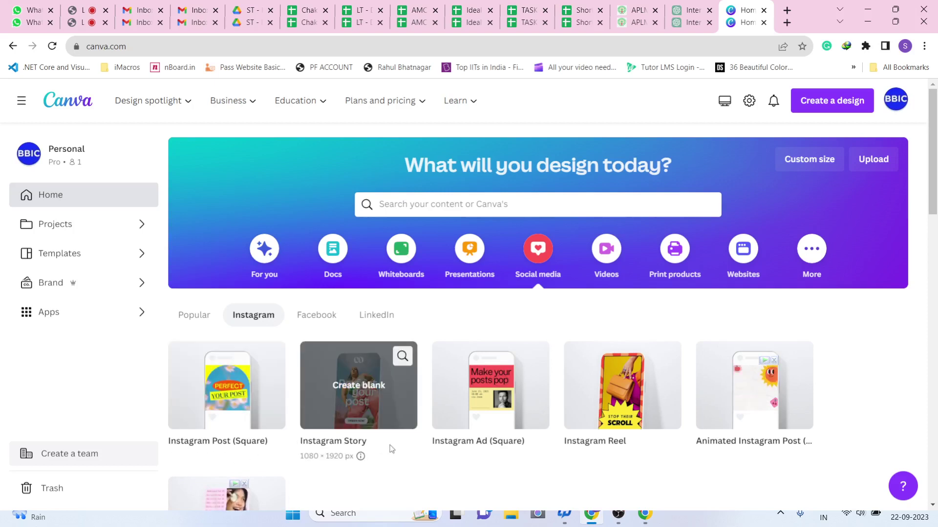
mouse_move(482, 457)
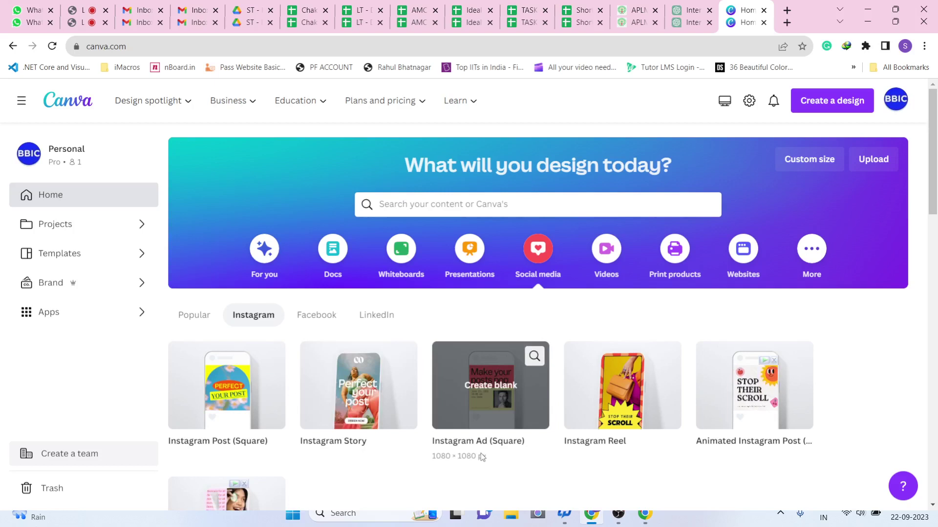
Step: Create a blank Instagram Post (Square) design and continue in the browser instead of the desktop app
mouse_move(644, 458)
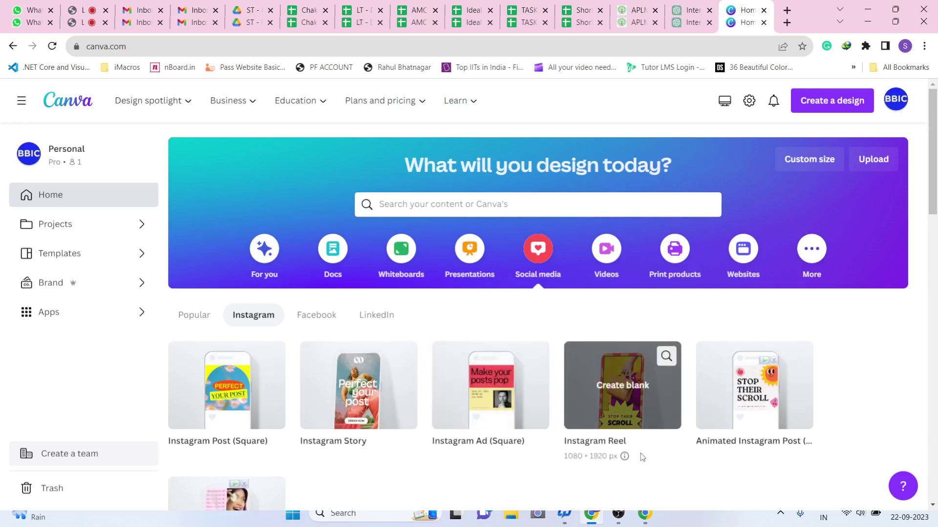
mouse_move(752, 458)
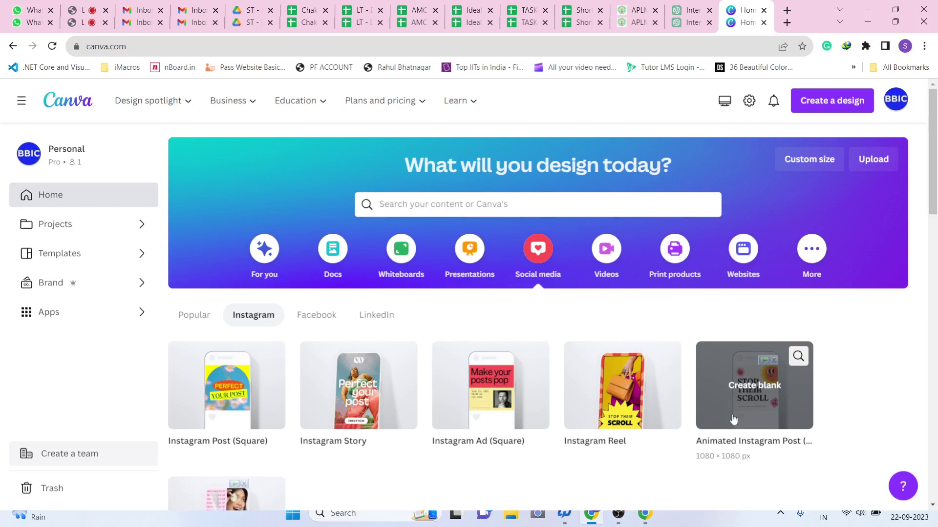
left_click(238, 413)
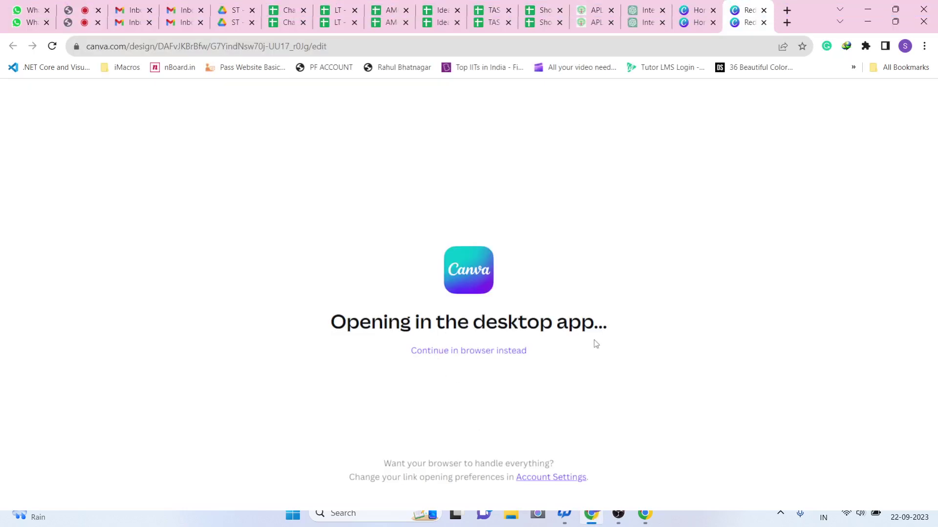
left_click(509, 354)
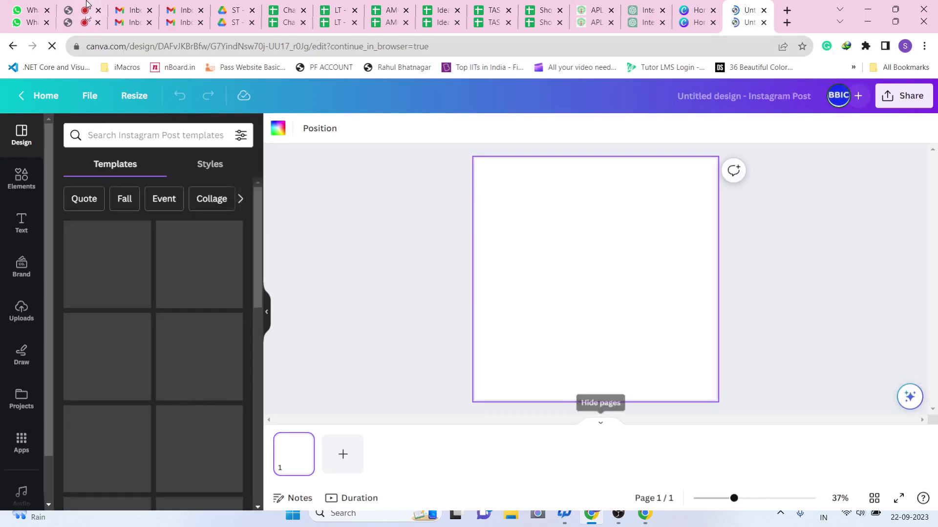
Step: Switch to the live class page, open its chat to read the participants' replies, and return to the Canva design
left_click(78, 12)
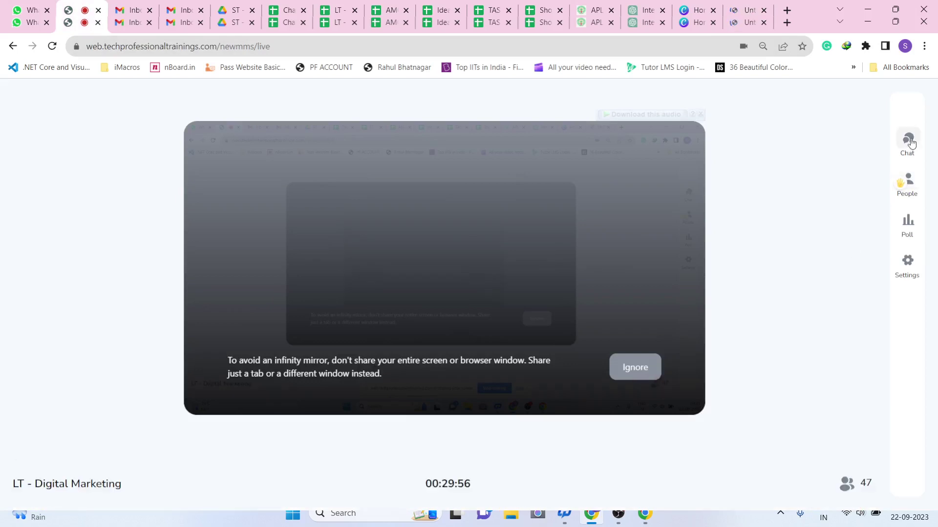
left_click(907, 139)
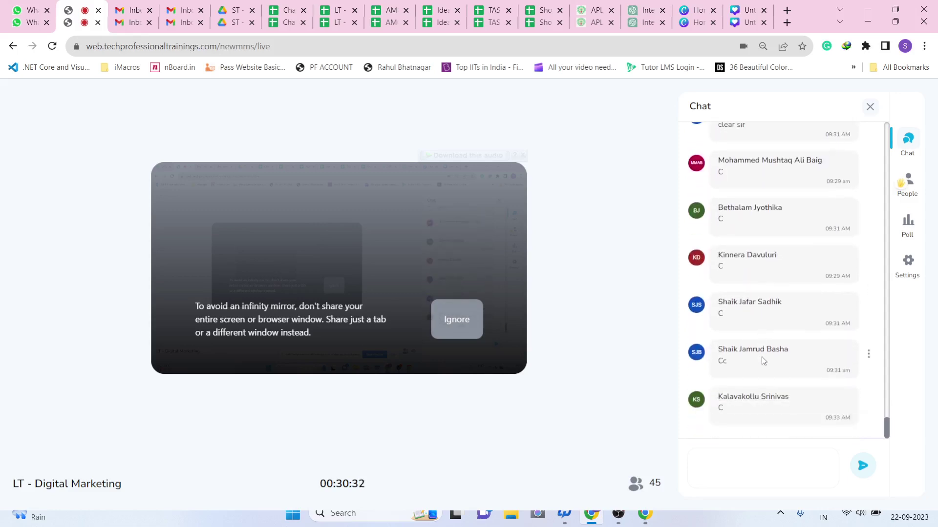
left_click(747, 11)
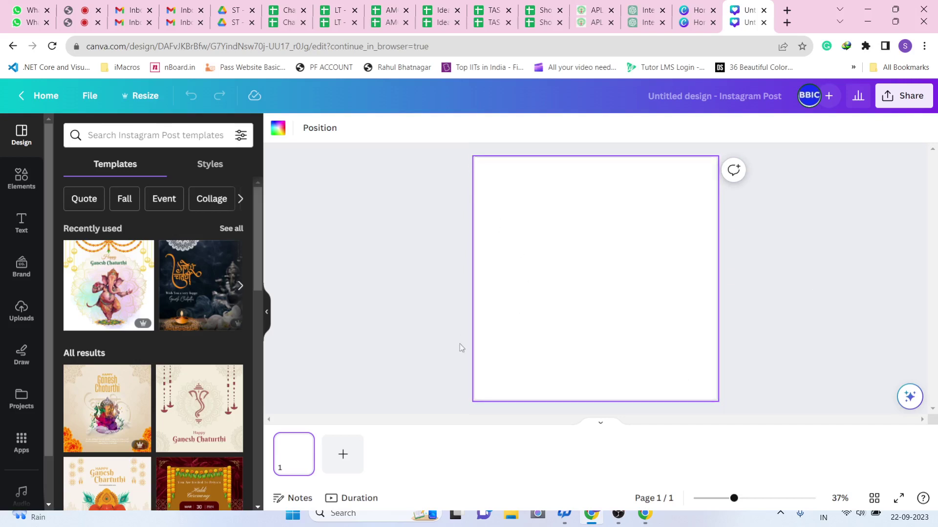
Step: Hide the page thumbnails and add a heading reading "Design Editor / Area" to the blank page
left_click(601, 424)
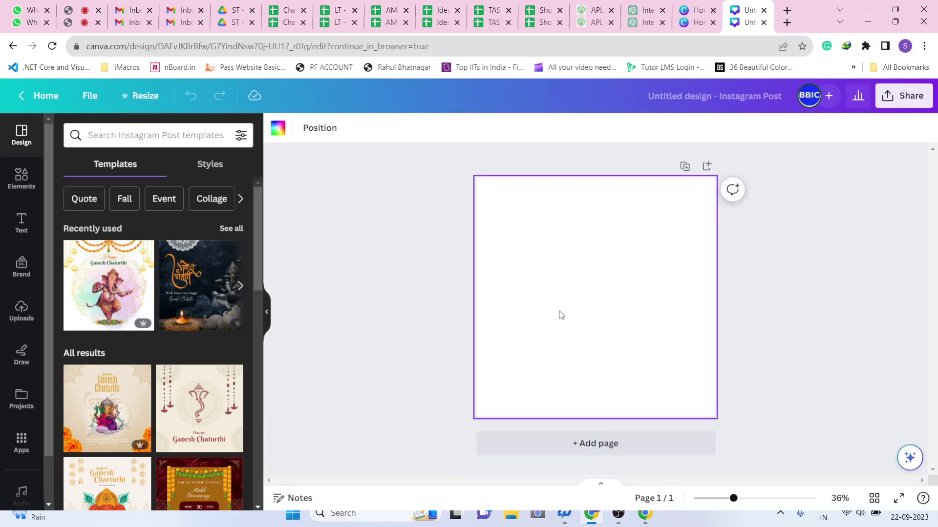
left_click(22, 223)
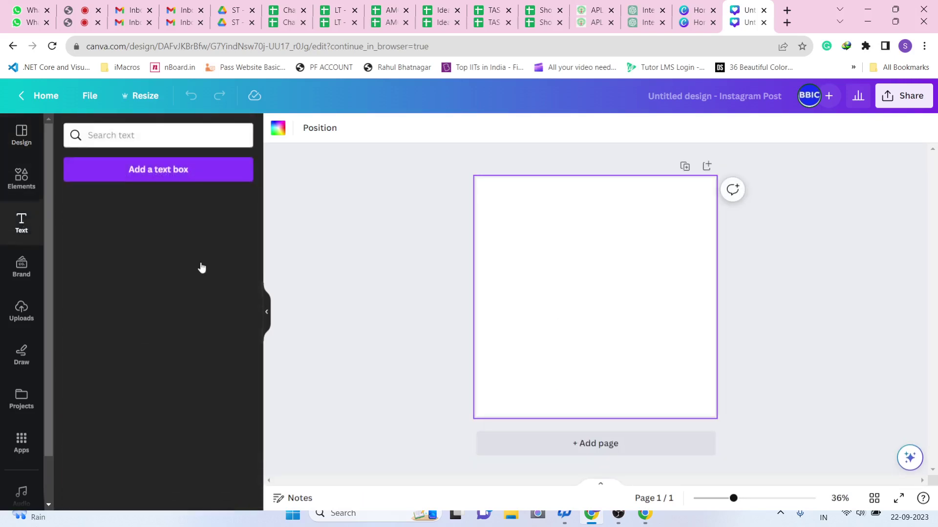
left_click(191, 292)
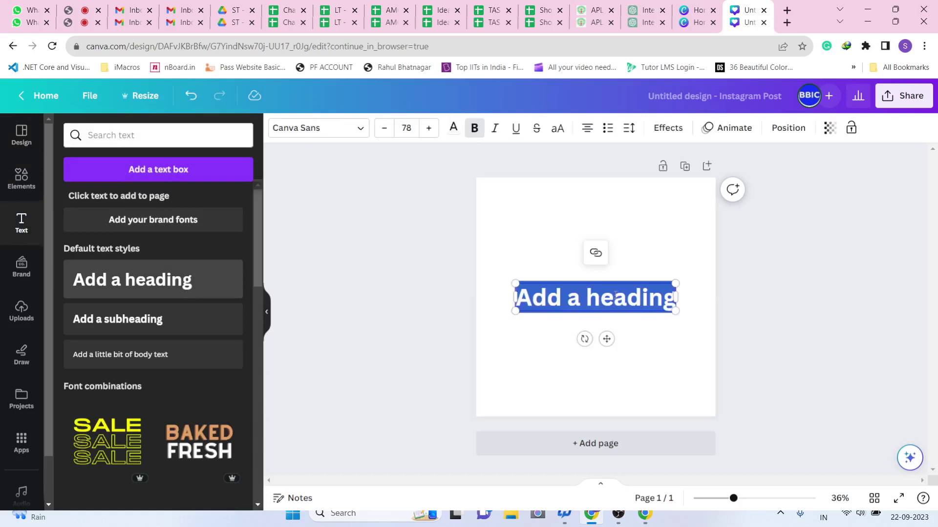
type("Do")
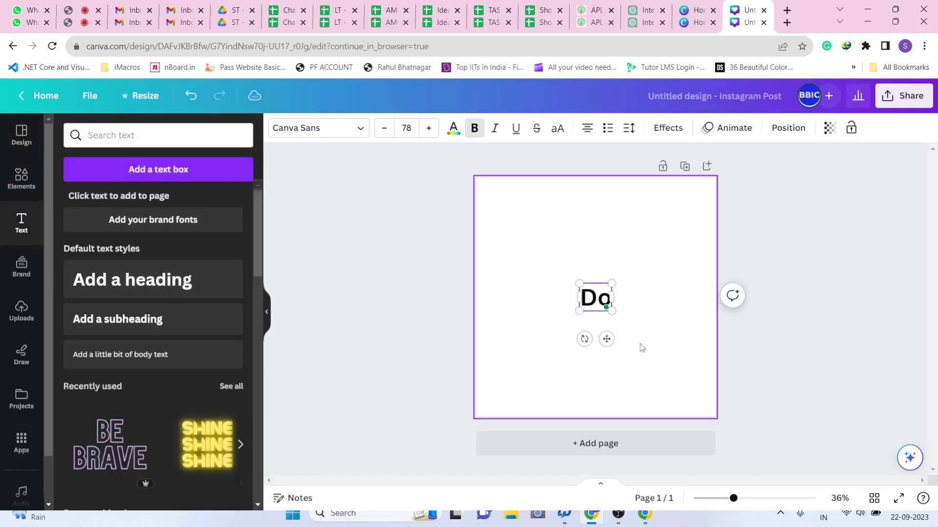
key("BackSpace")
type("esi")
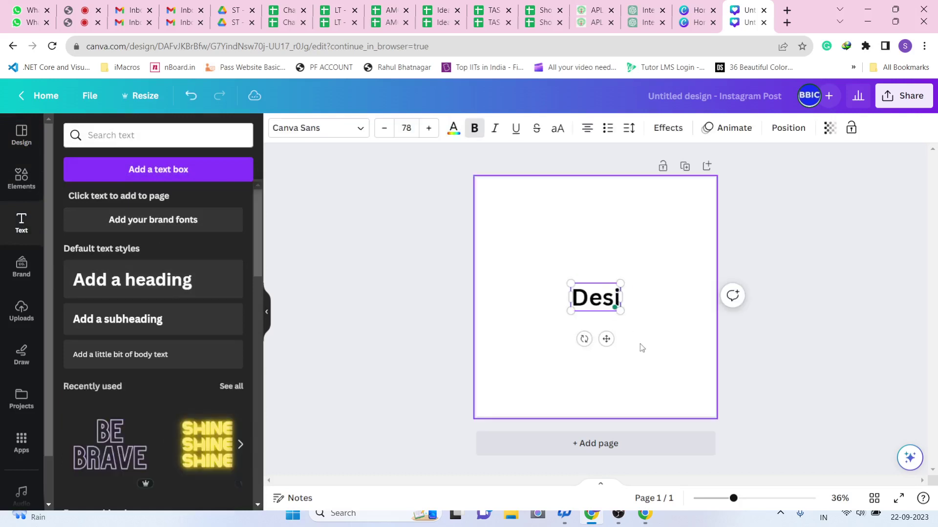
type("gn Edit")
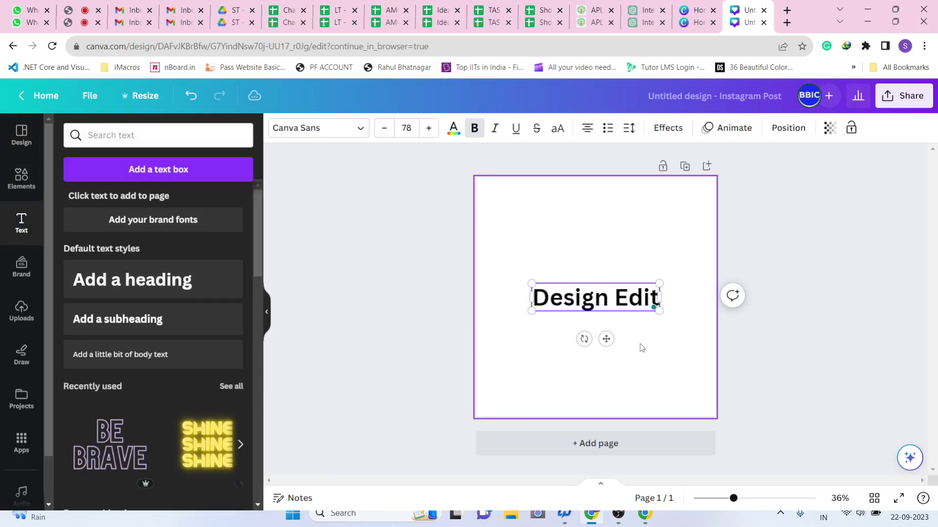
type("or /")
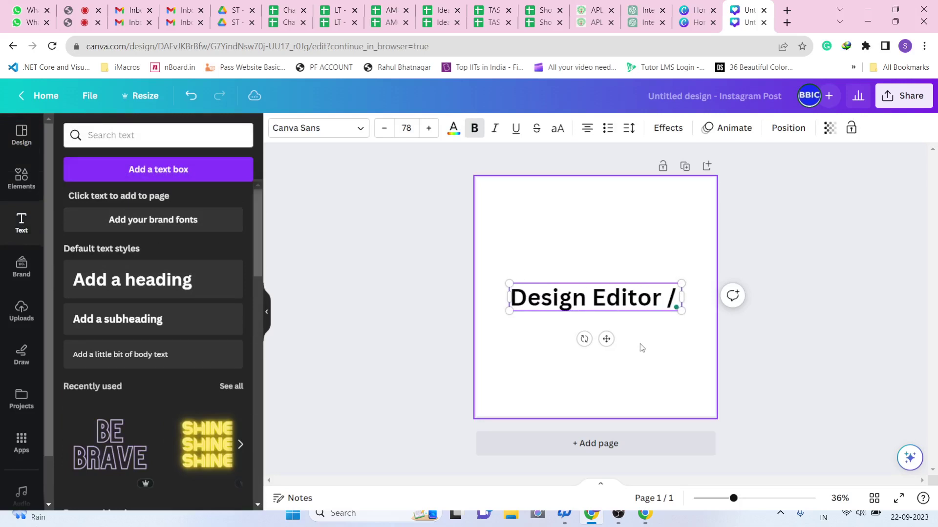
type(" Area")
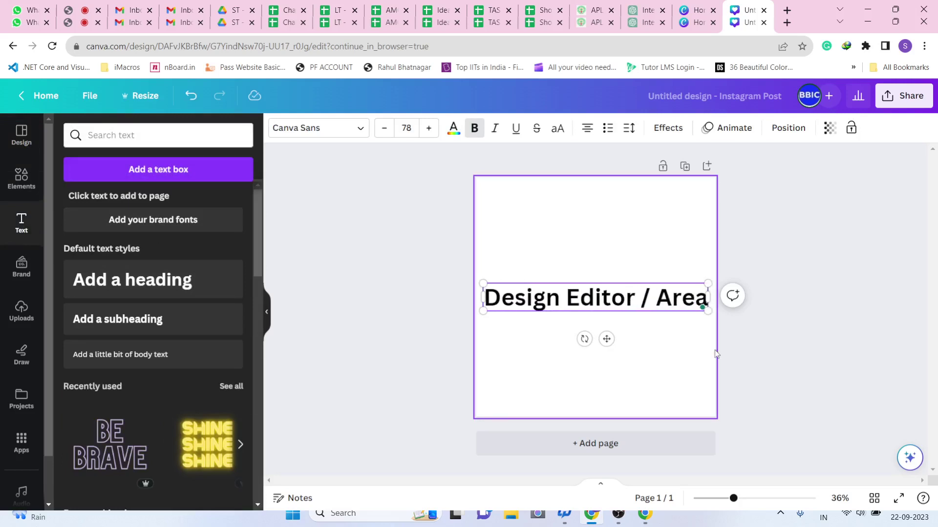
Step: Move the "Design Editor / Area" heading slightly upward, against the page's left edge
left_click(643, 345)
left_click_drag(636, 294, 629, 266)
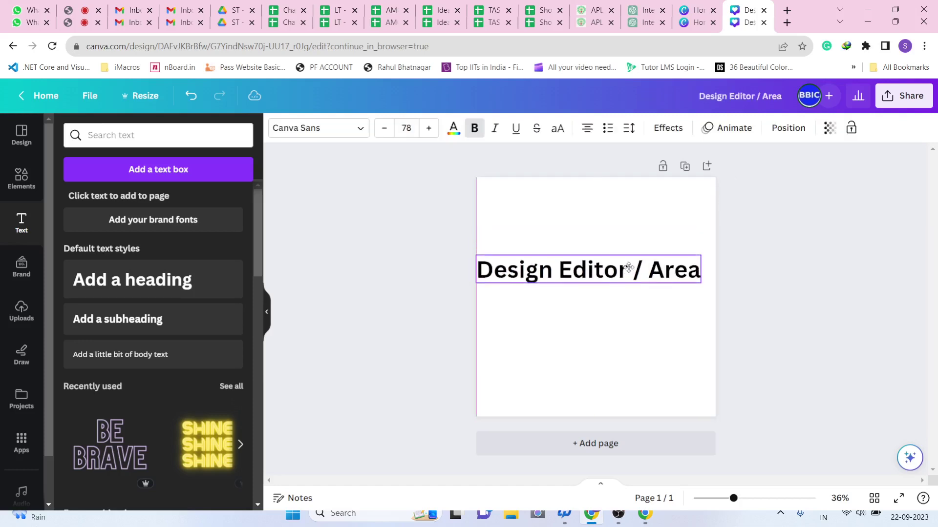
left_click(755, 353)
key("ctrl+a")
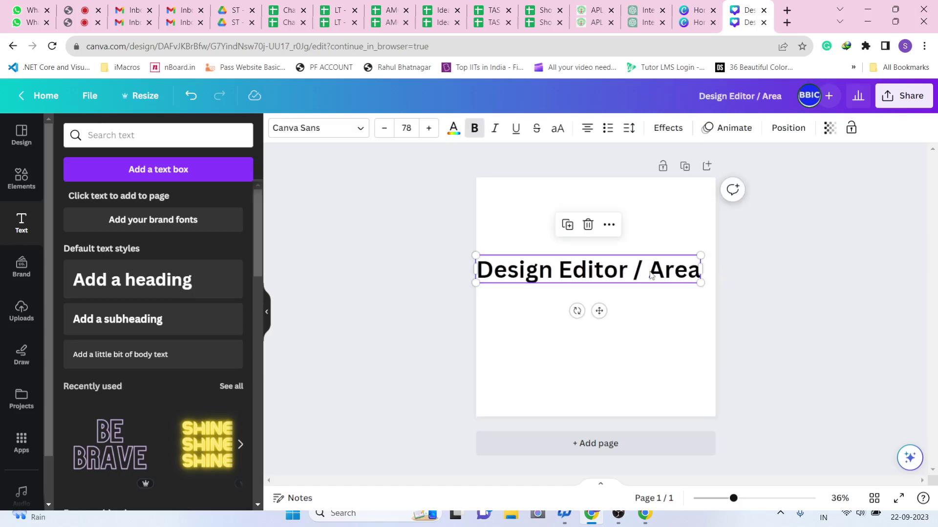
Step: Show the Instagram Post templates and look through the available template designs
left_click(11, 137)
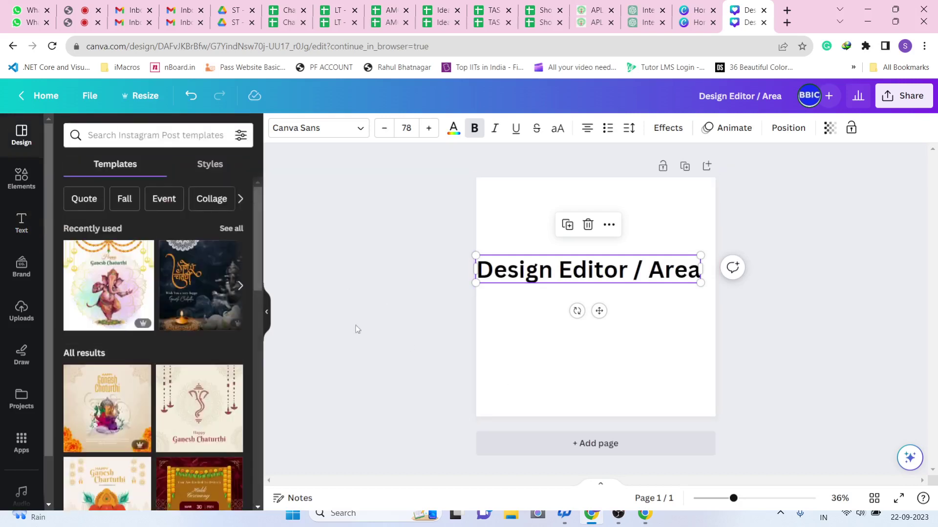
left_click(847, 306)
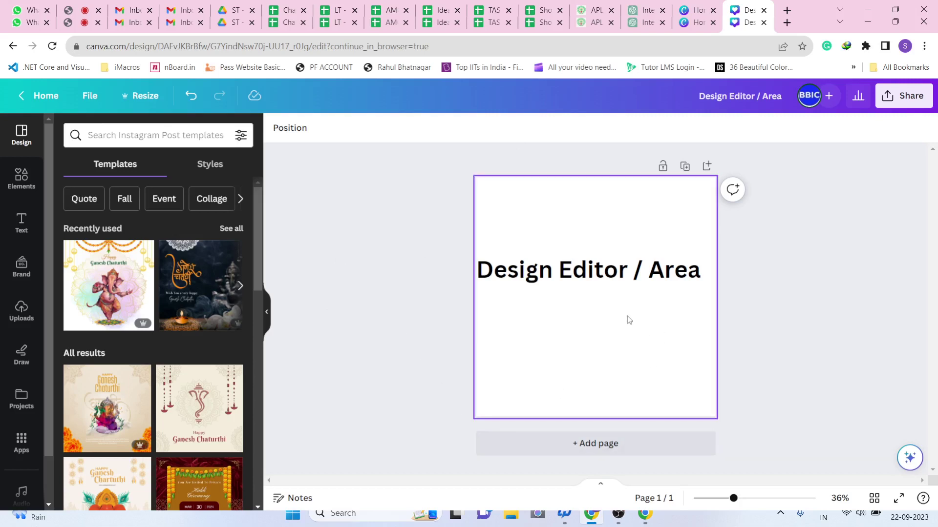
left_click(637, 328)
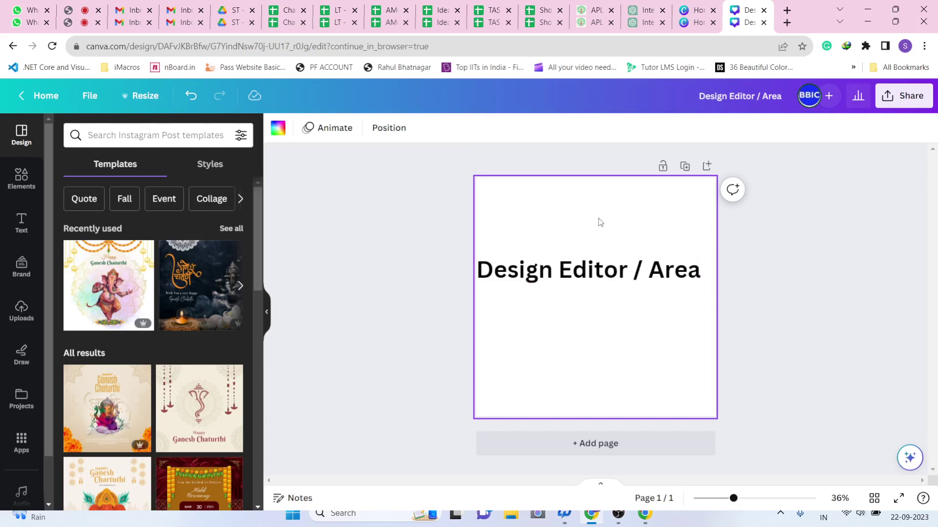
left_click(582, 286)
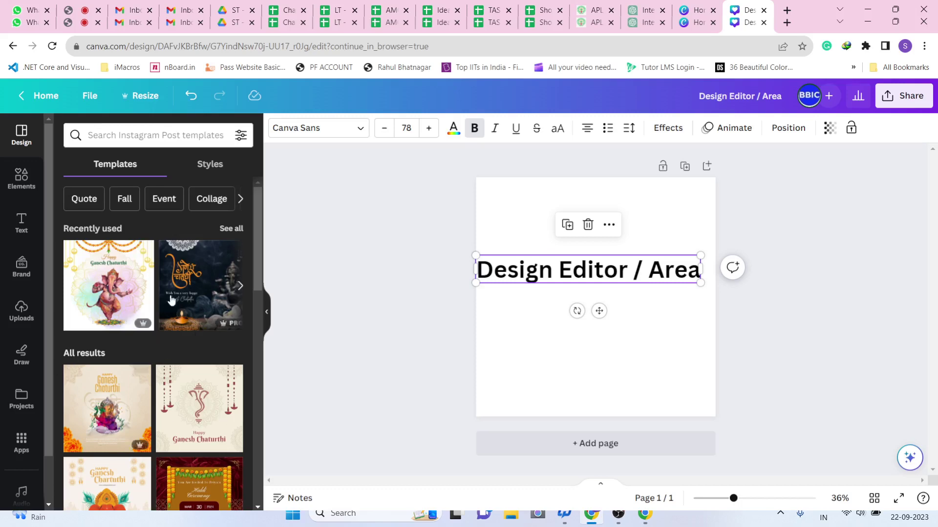
scroll(175, 333, "down", 10)
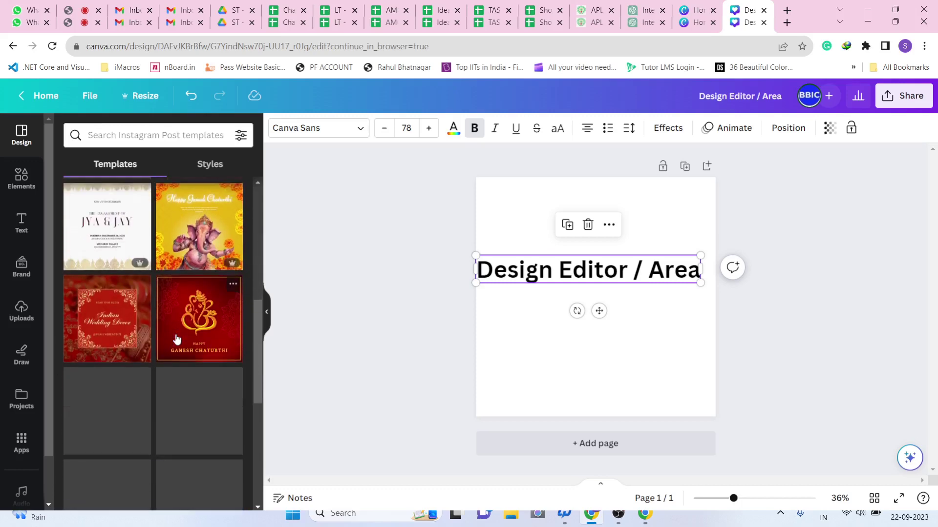
scroll(177, 339, "down", 5)
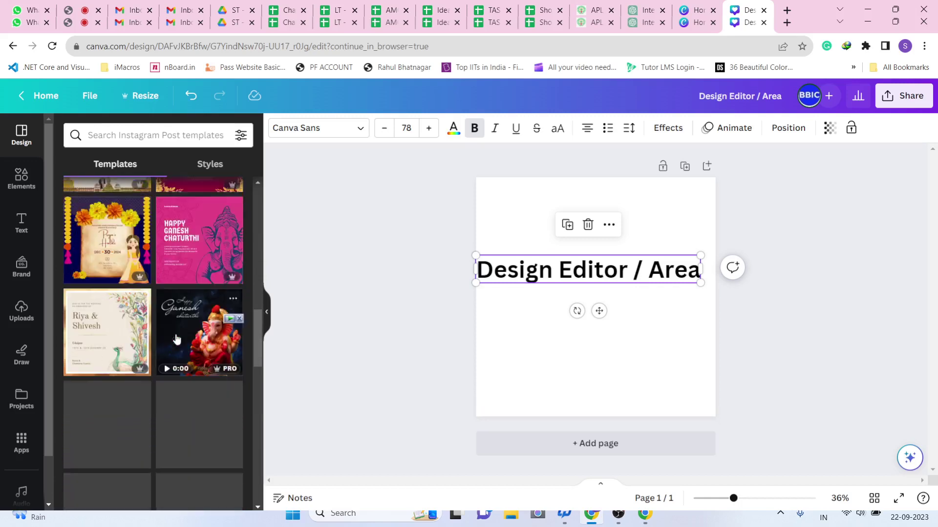
scroll(176, 336, "down", 3)
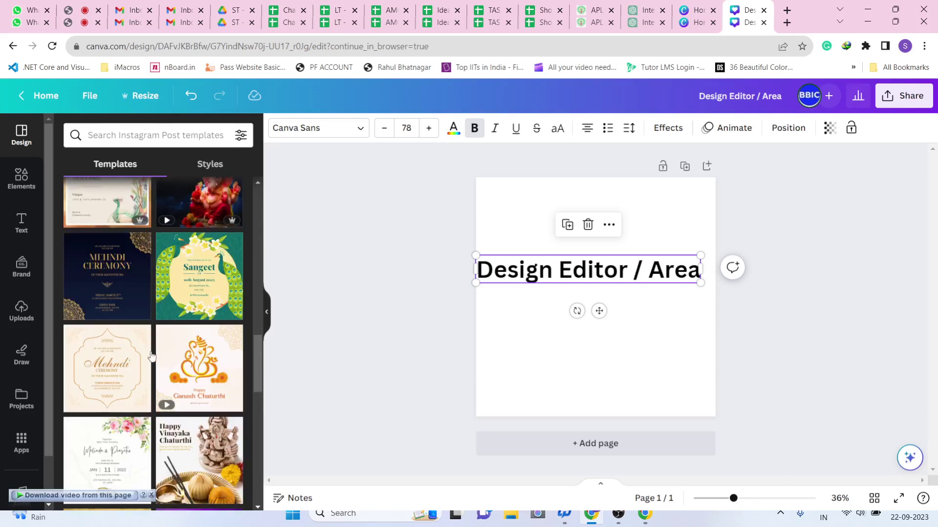
scroll(161, 394, "up", 15)
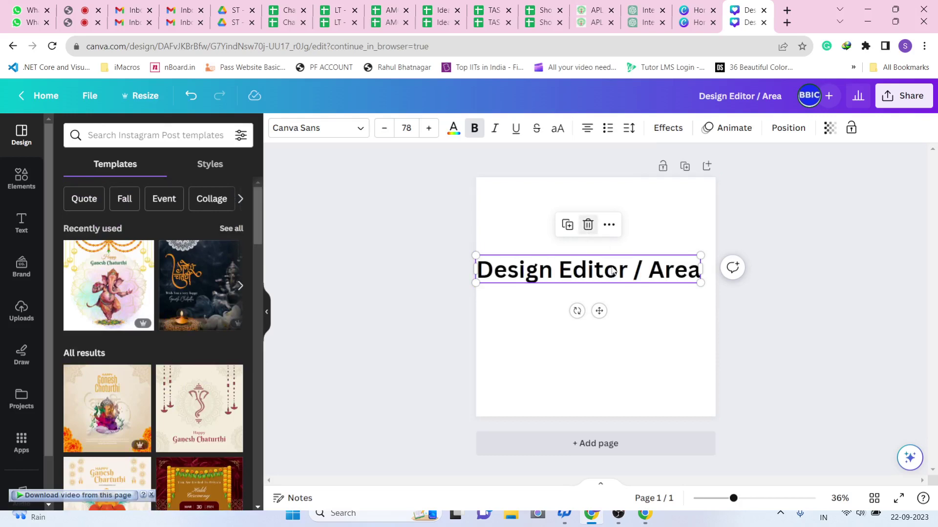
Step: Delete the heading and apply the recently used Black and Yellow Ganesh Chaturthi Social Media Post template to the page
key("Delete")
left_click(187, 298)
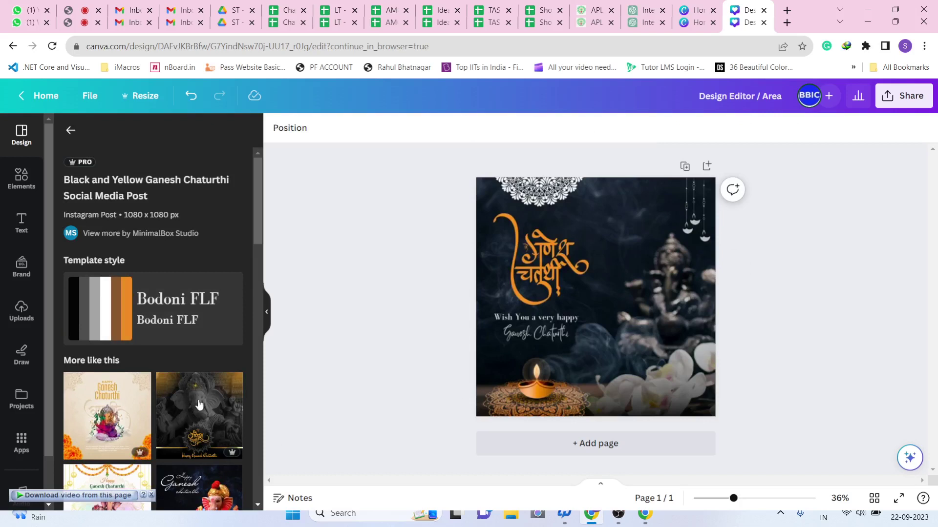
left_click(594, 378)
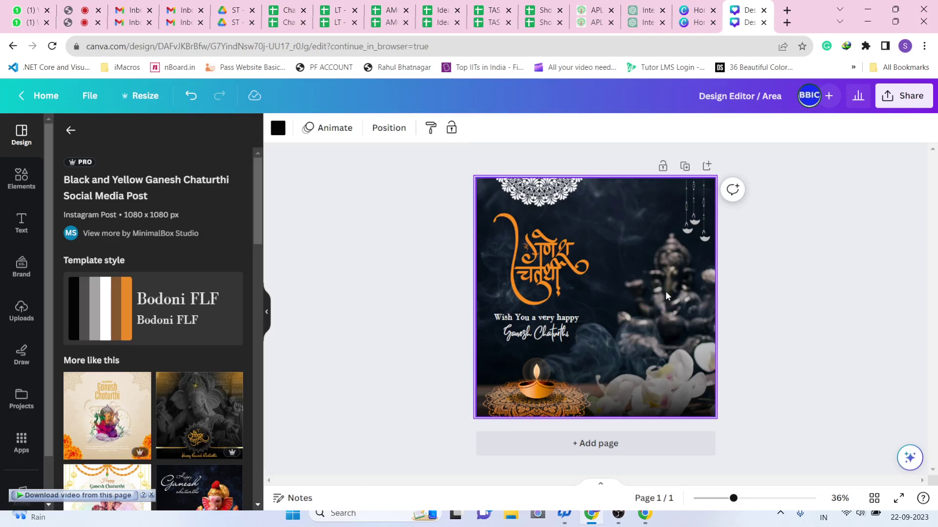
Step: Move the "Wish You a very happy Ganesh Chaturthi" text to the right of the orange calligraphy and shift the calligraphy toward the page's left edge
left_click(576, 333)
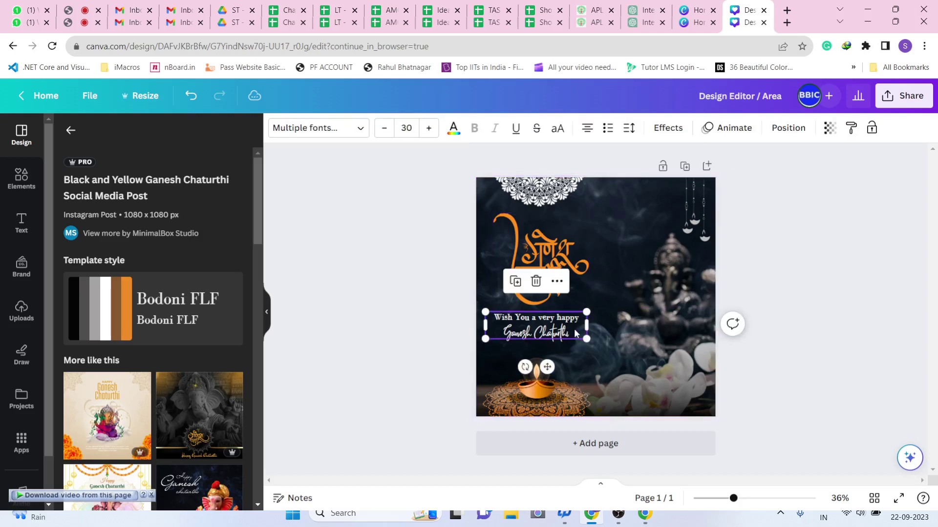
left_click_drag(576, 334, 668, 300)
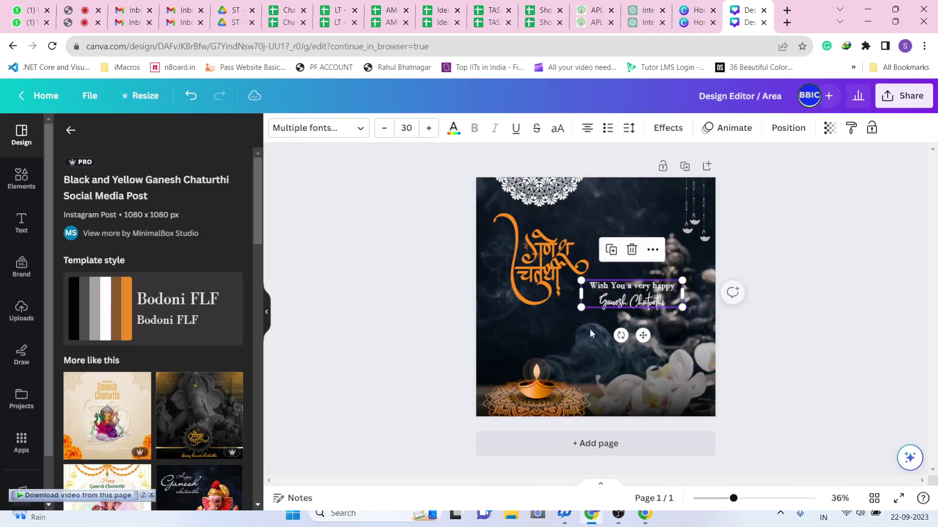
left_click(550, 277)
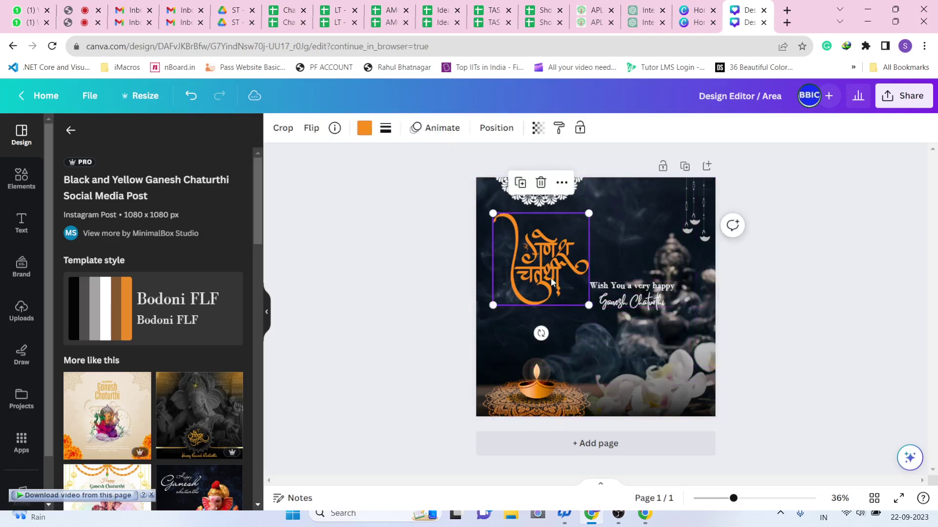
left_click(819, 343)
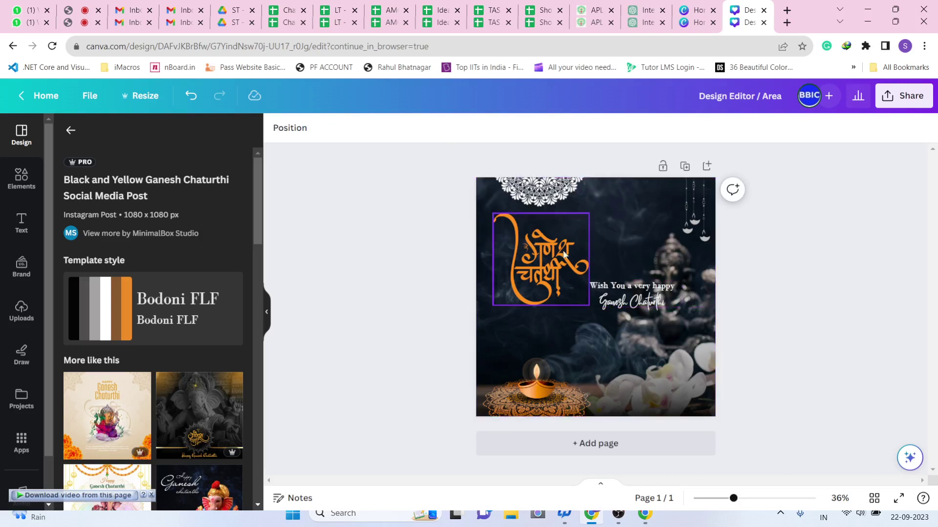
left_click(535, 278)
left_click_drag(532, 243, 523, 272)
left_click(813, 324)
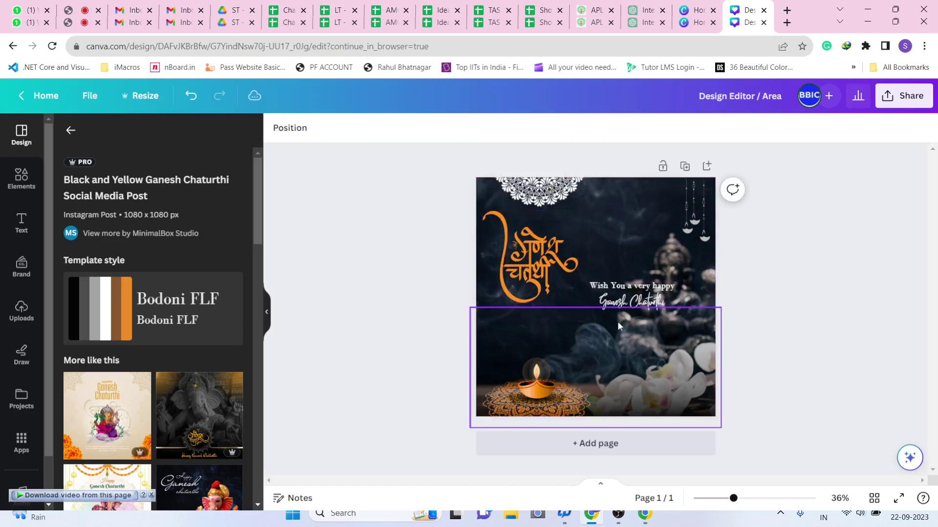
Step: Raise the greeting text toward the upper part of the page and move the orange calligraphy over the flowers in the post's lower-right area
left_click(617, 300)
left_click_drag(617, 300, 617, 255)
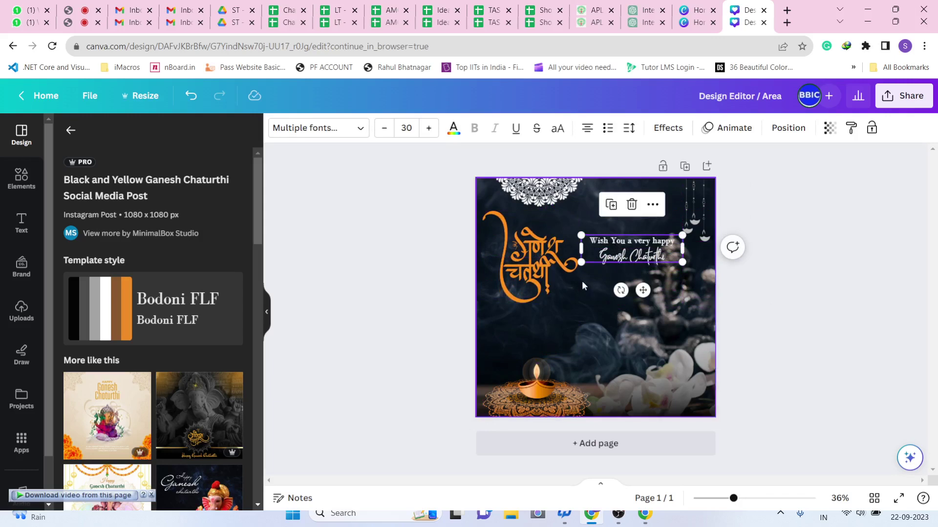
left_click(545, 272)
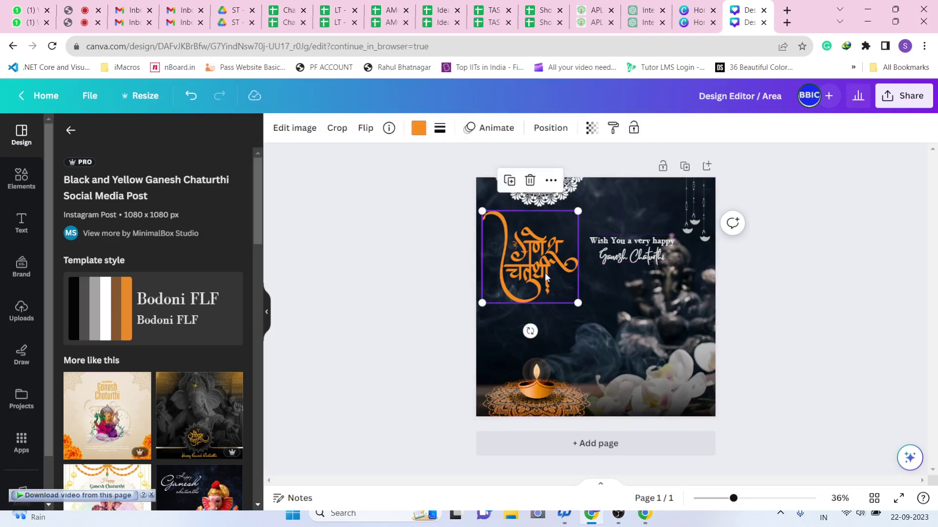
left_click_drag(546, 277, 671, 374)
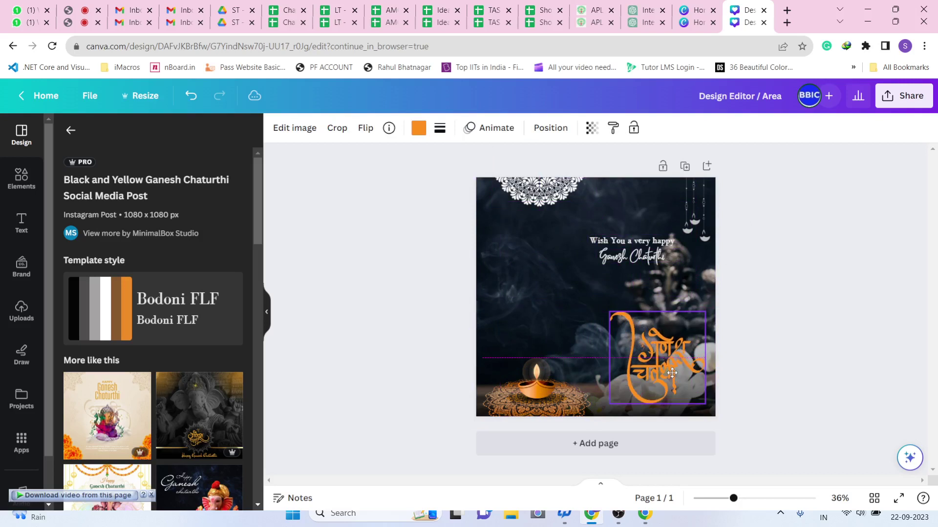
Step: Move the greeting text to just above the oil lamp and nudge the lamp toward the post's lower-left corner
left_click(778, 375)
left_click_drag(619, 259, 558, 336)
left_click(792, 362)
left_click(844, 363)
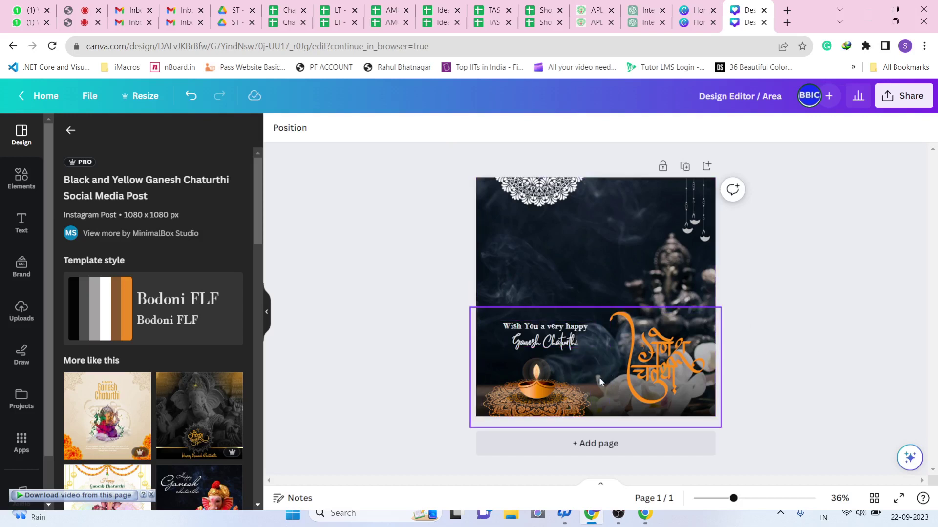
left_click_drag(561, 392, 560, 387)
left_click(831, 386)
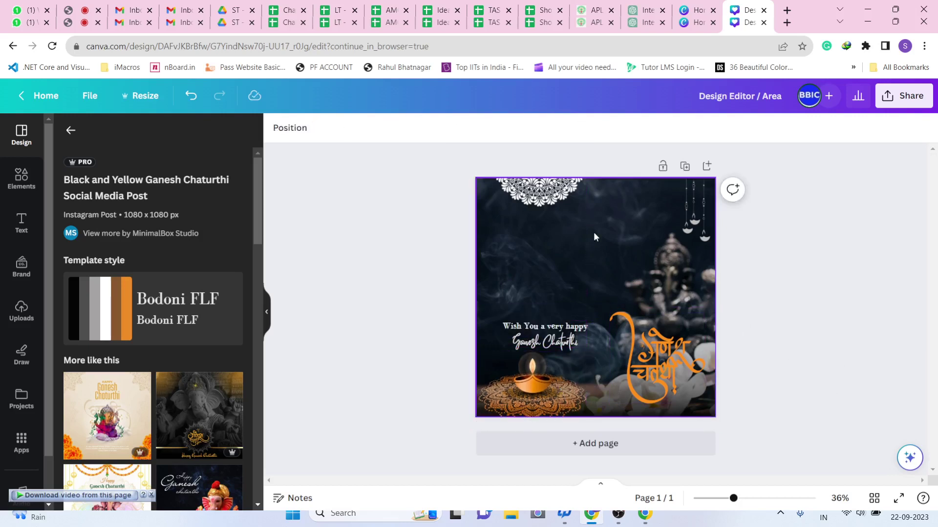
Step: Shift the white mandala ornament into the post's upper-left corner and nudge the orange calligraphy closer to the lower-right corner
left_click(553, 198)
left_click_drag(552, 199, 509, 201)
left_click(816, 338)
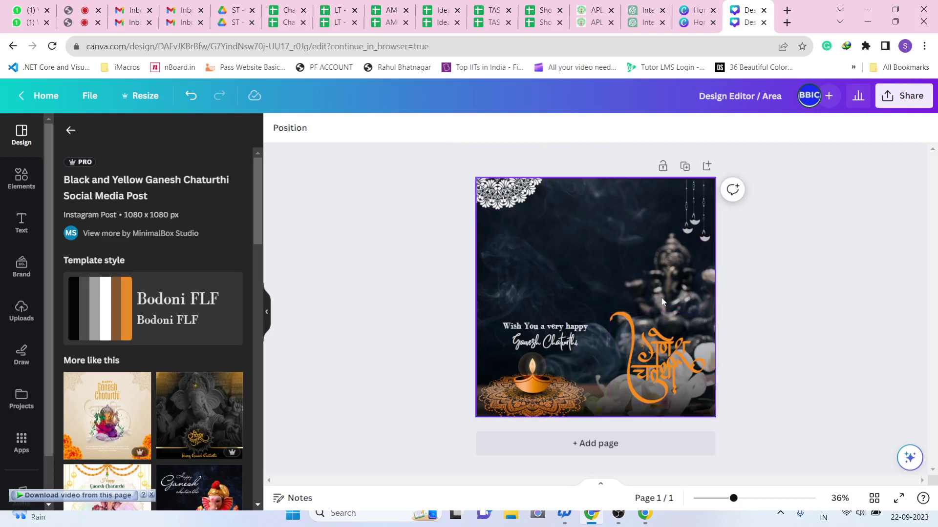
left_click_drag(660, 344, 674, 363)
left_click(828, 386)
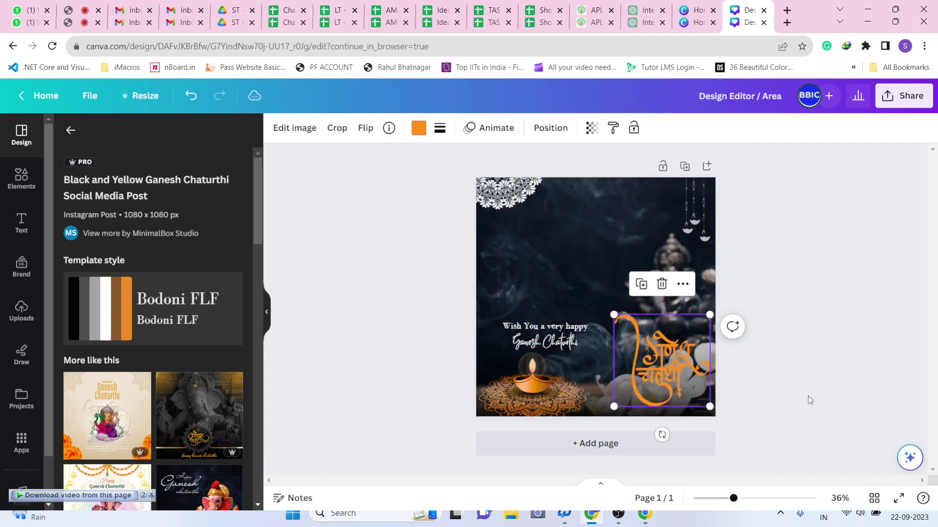
left_click(789, 386)
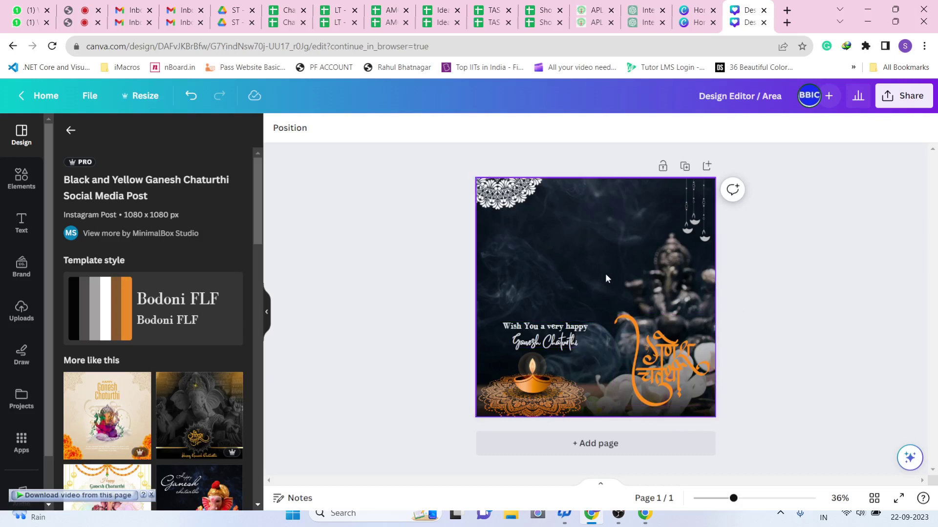
Step: Raise the greeting text slightly to leave more space above the oil lamp's flame
left_click(555, 341)
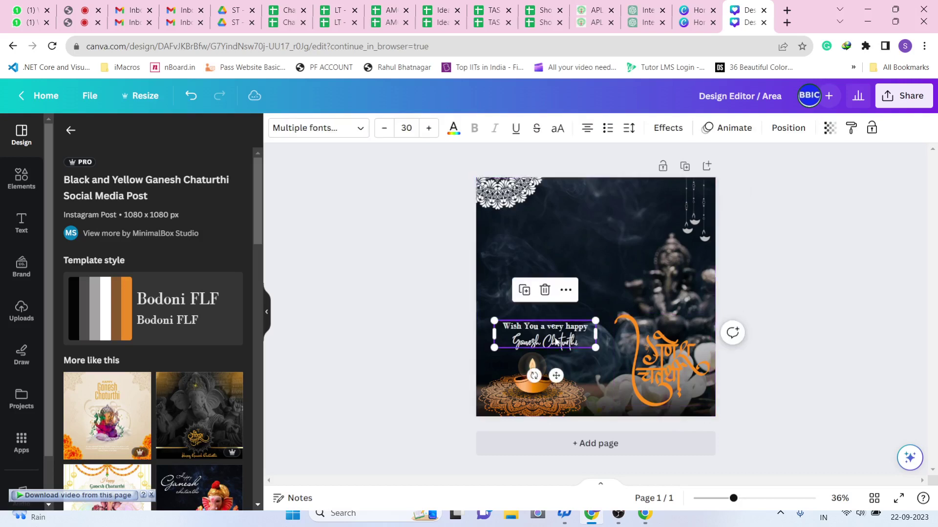
mouse_move(556, 341)
left_mouse_down()
mouse_move(573, 266)
mouse_move(592, 276)
mouse_move(561, 264)
mouse_move(553, 336)
left_mouse_up()
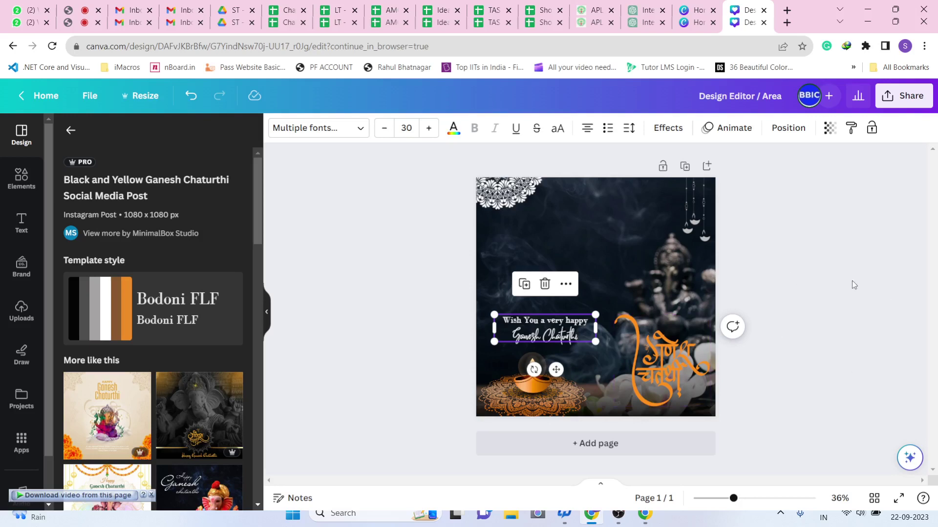
left_click(394, 281)
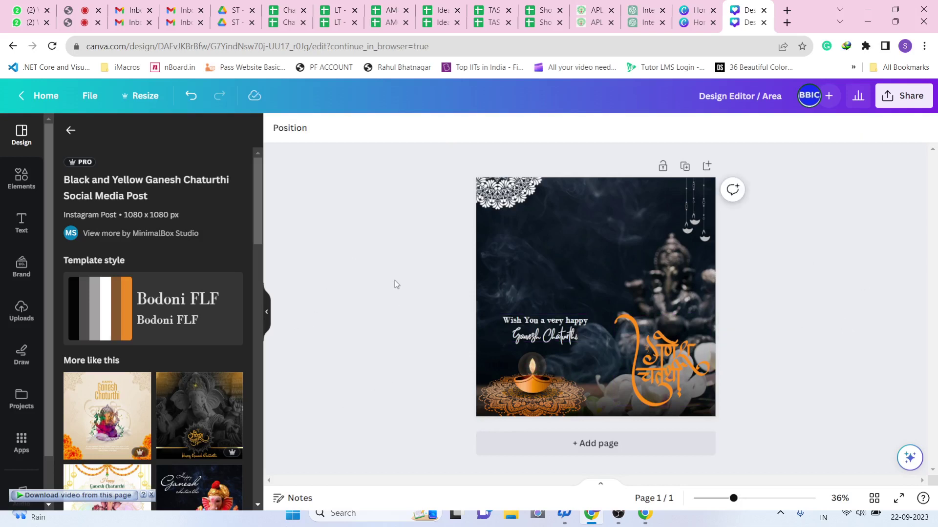
left_click(542, 329)
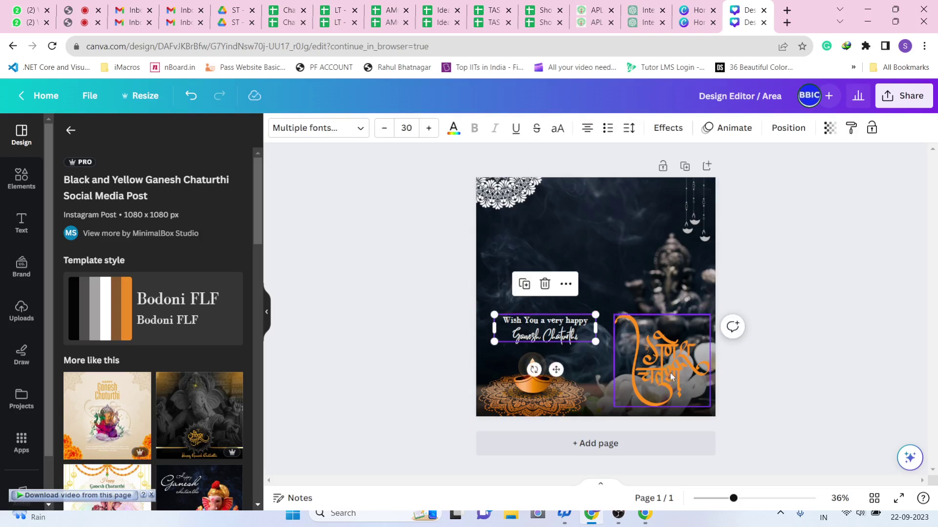
left_click(670, 372)
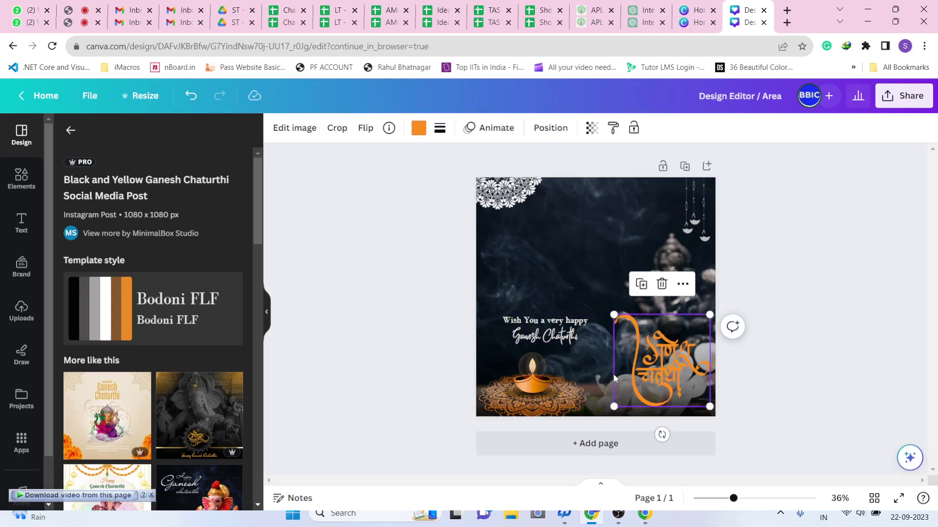
left_click(877, 336)
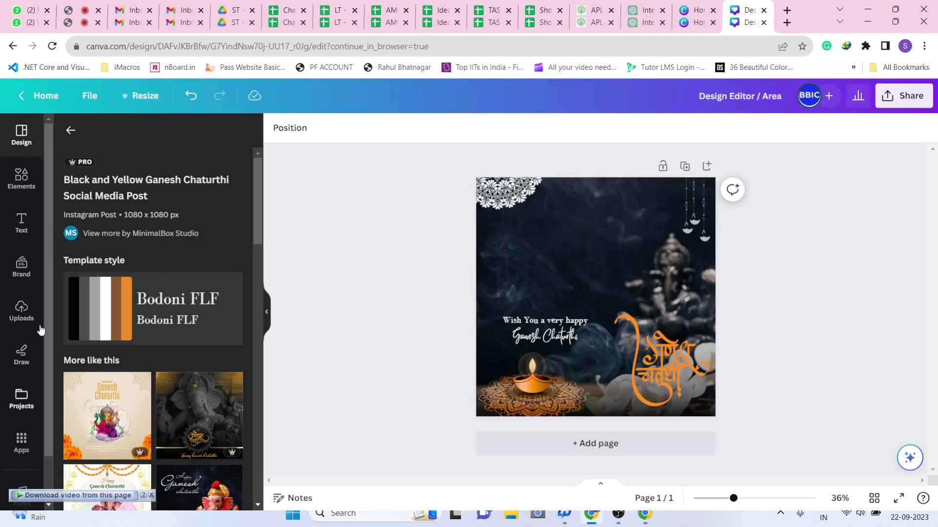
Step: Add a subheading to the post and raise it well above the greeting text
left_click(21, 224)
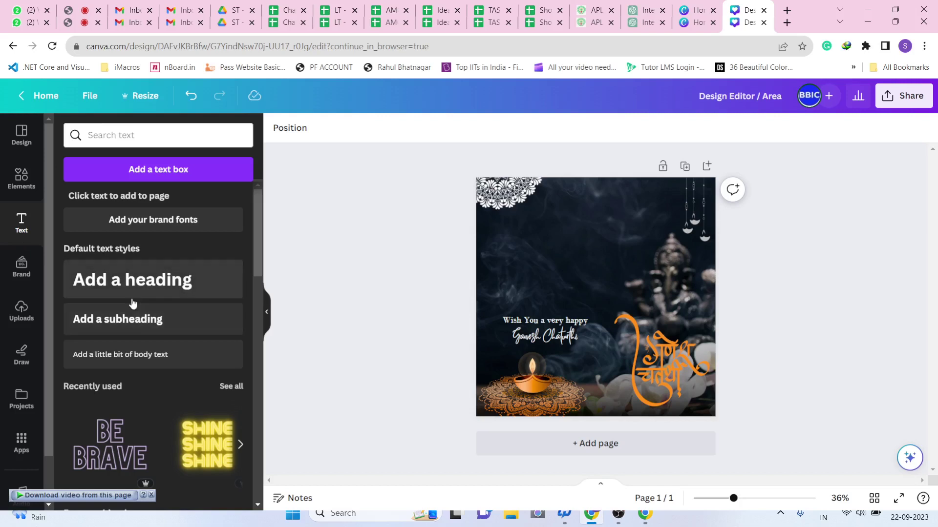
left_click(127, 319)
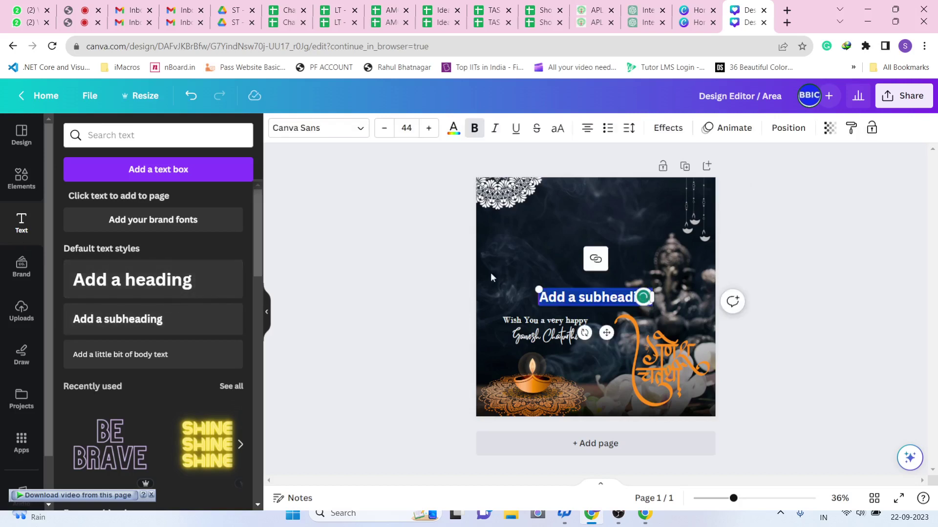
left_click_drag(599, 334, 601, 288)
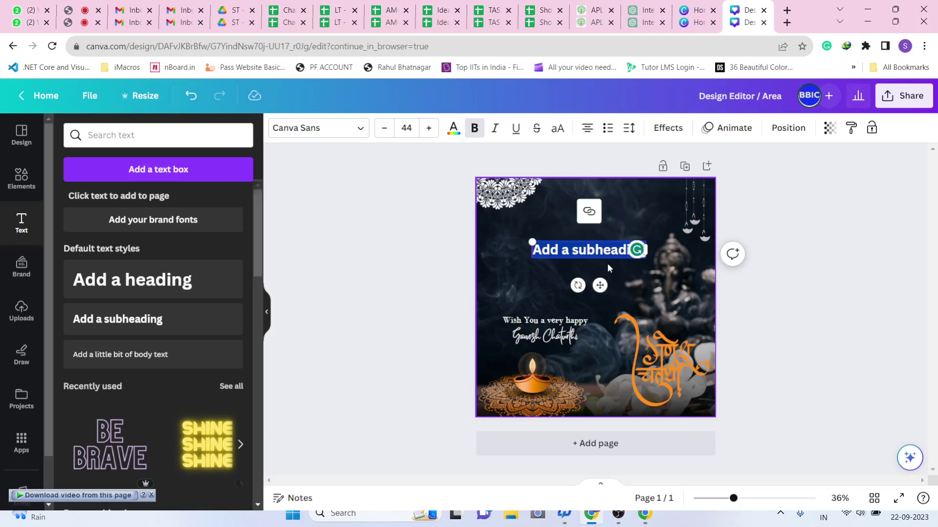
Step: Change the subheading text to "BRIGHT BLUE INNOVATION CIRCLES PVT LTD" and move it toward the upper edge of the post
type("BRIGHT")
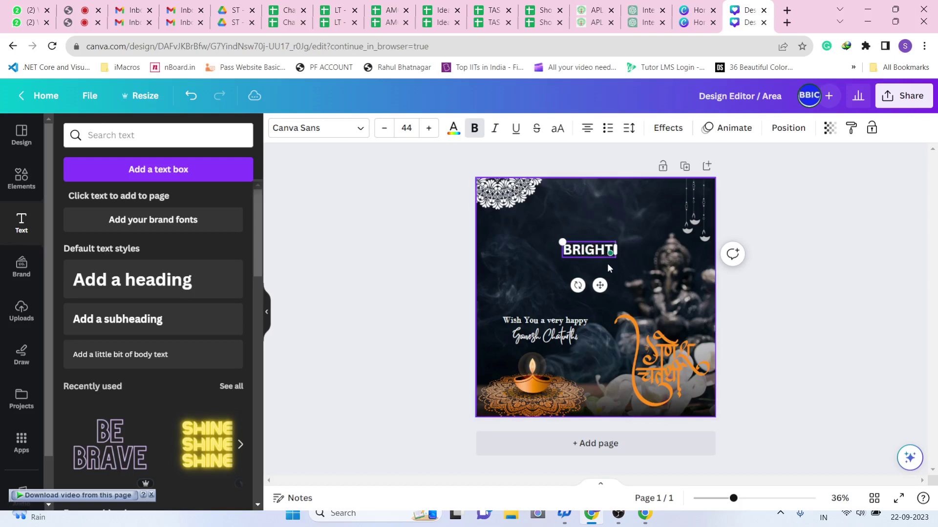
type(" BLUE")
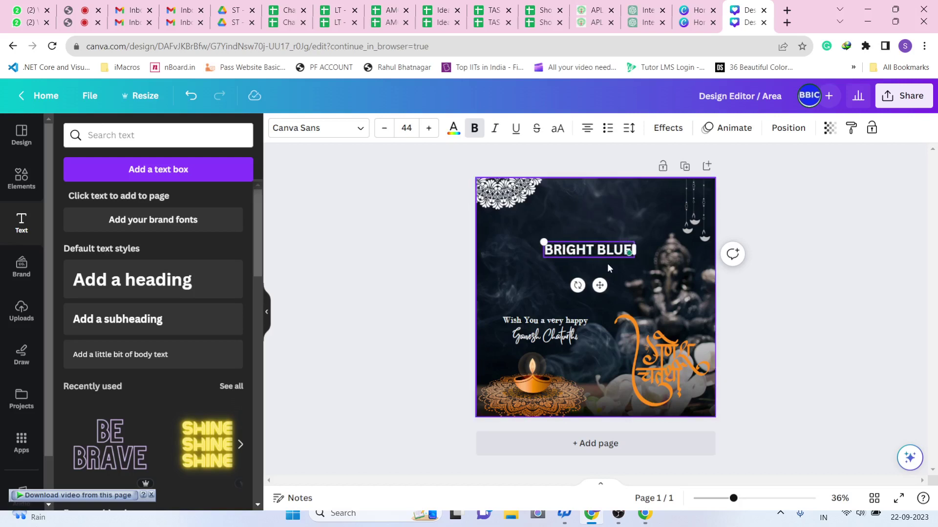
type(" INNOVA")
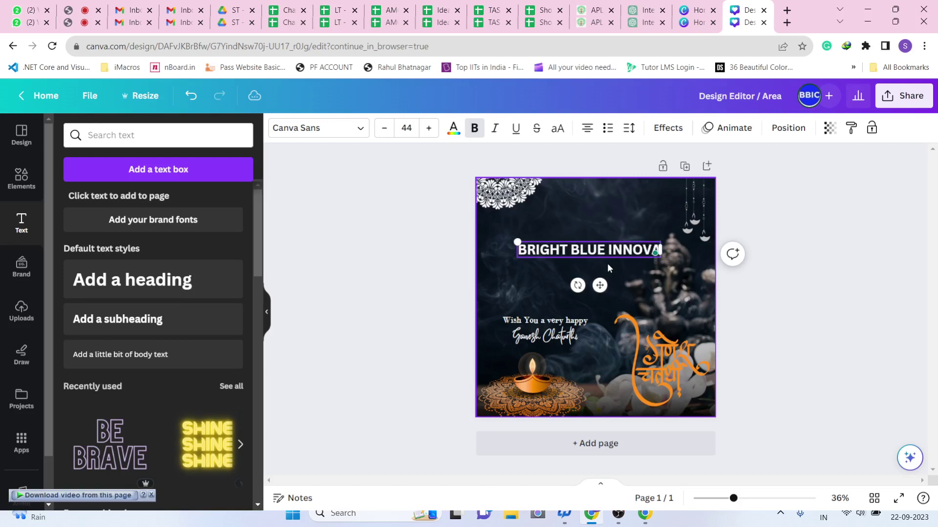
type("TION CIR")
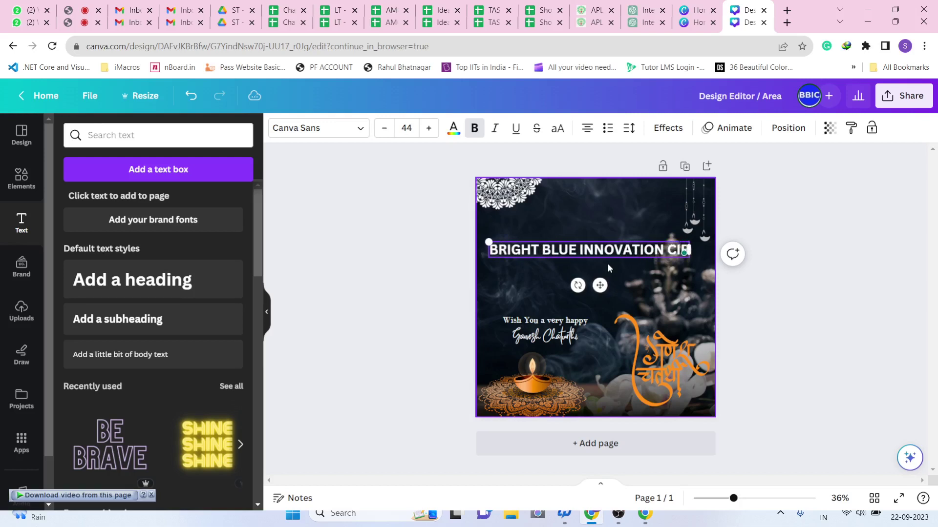
type("CLES P")
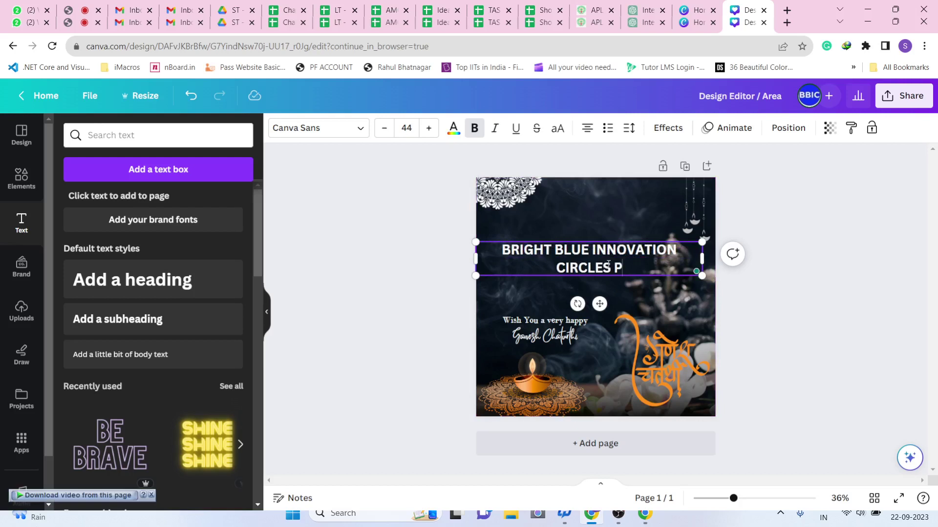
type("VT LTD")
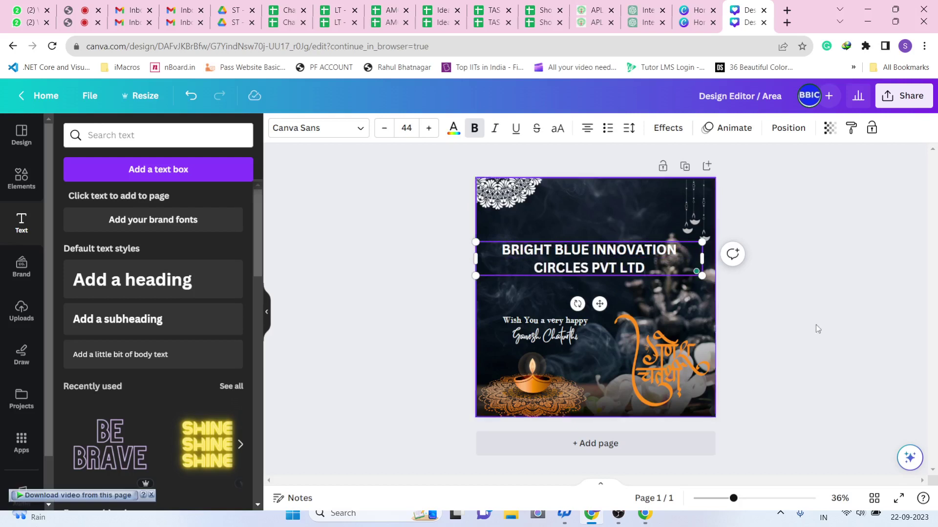
left_click(836, 320)
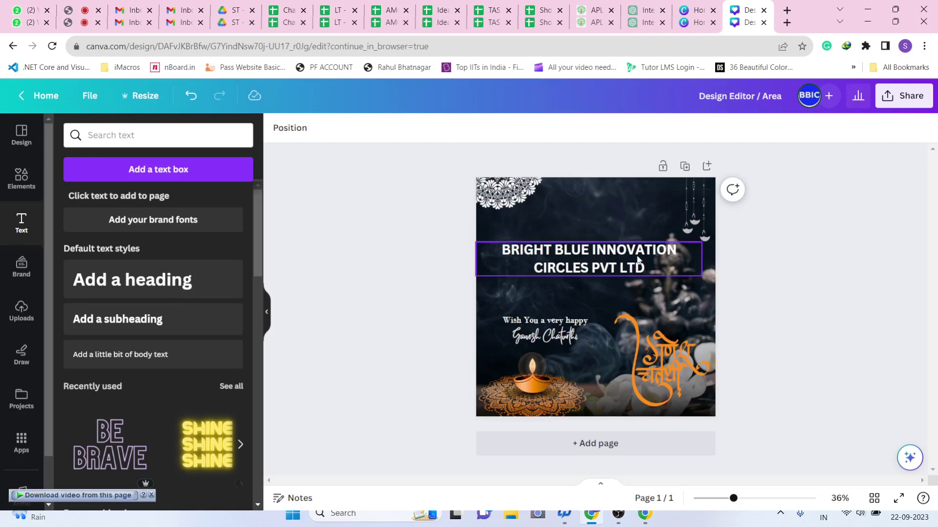
left_click_drag(639, 256, 649, 223)
left_click(780, 300)
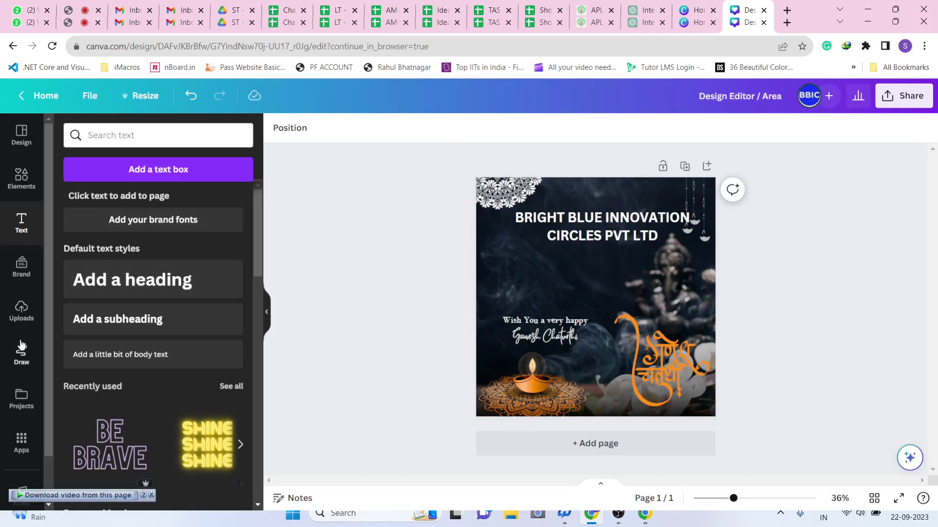
Step: Search the uploaded images for "LOGO" and add the round blue BBIC logo to the post
left_click(22, 315)
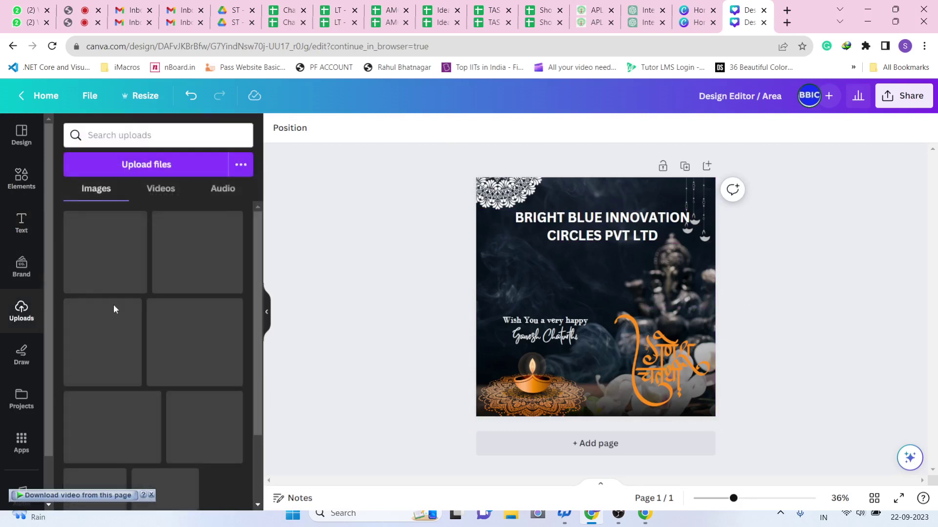
scroll(120, 304, "down", 4)
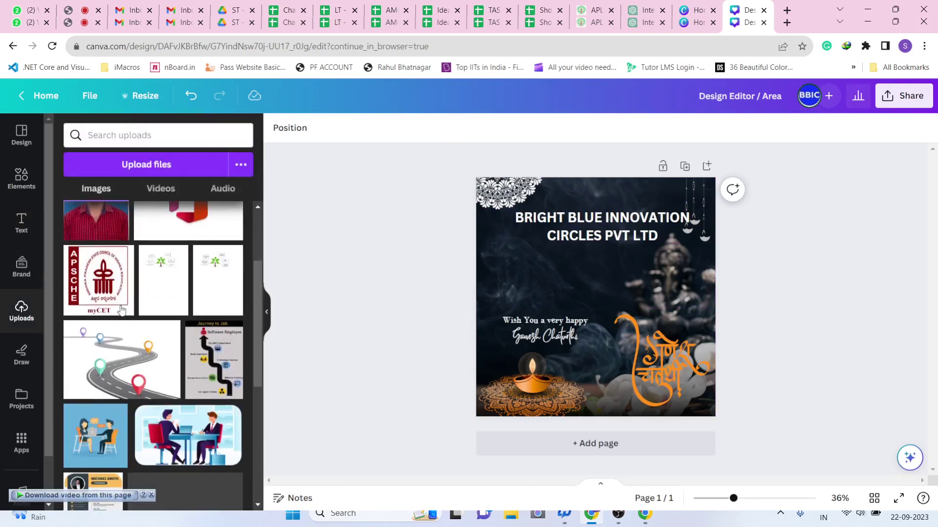
left_click(139, 138)
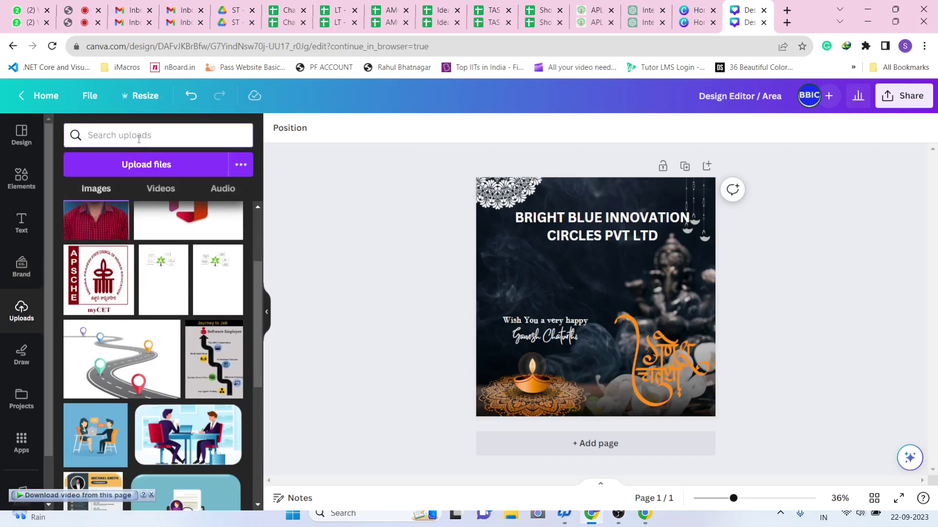
type("LOGO")
key("Return")
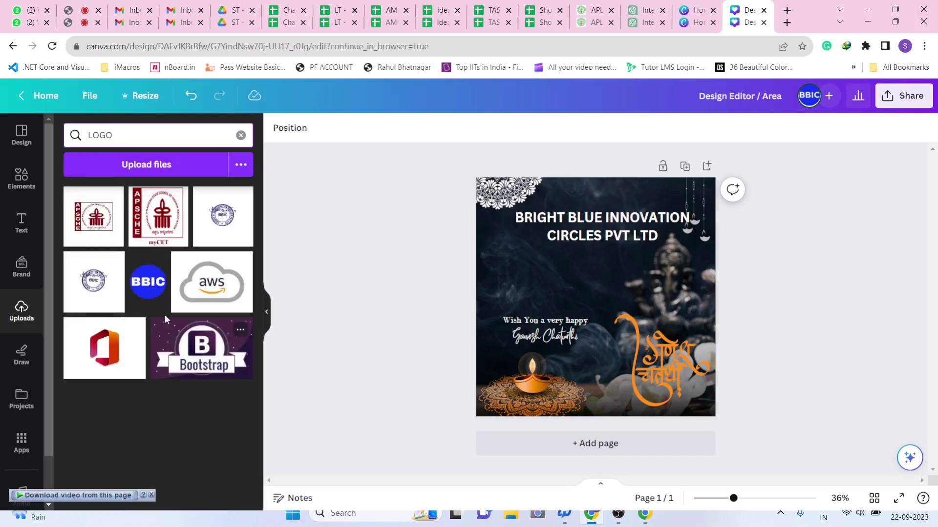
left_click(159, 296)
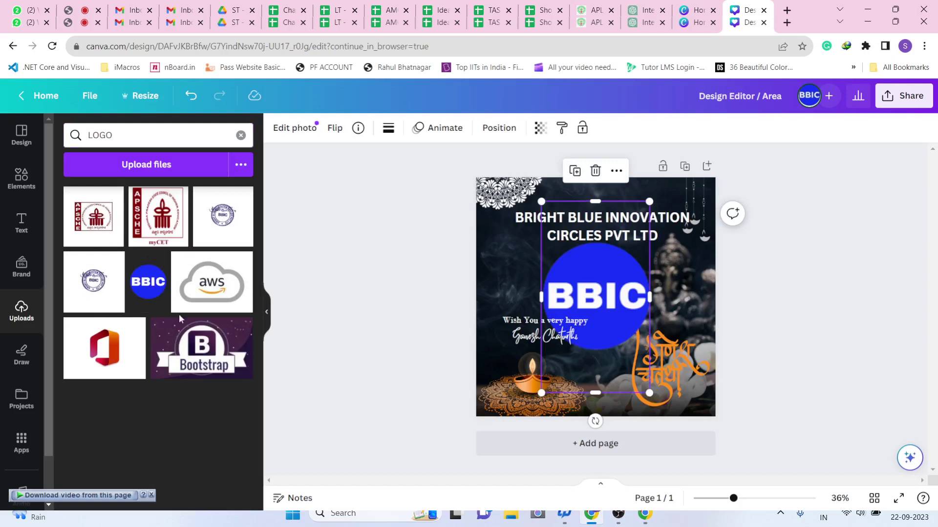
Step: Shrink the BBIC logo slightly from its upper-right corner
left_click(21, 223)
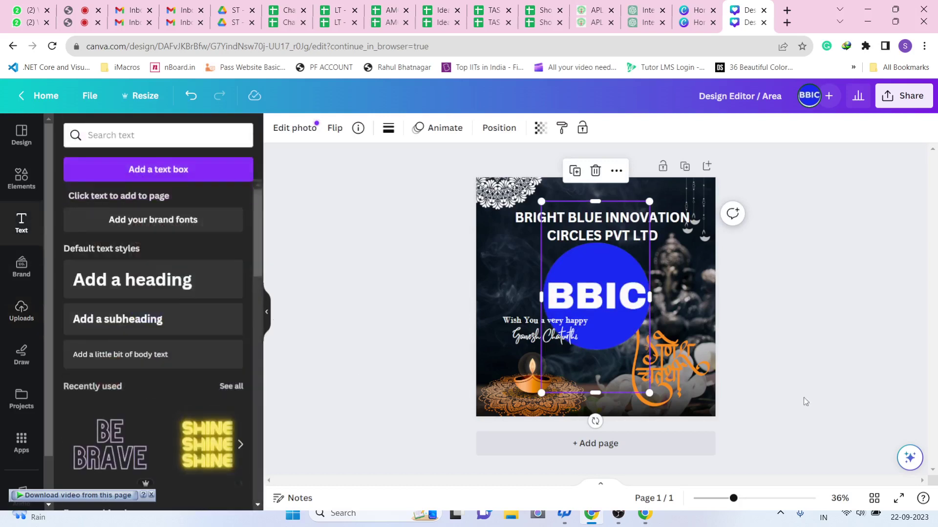
left_click(809, 342)
left_click(611, 305)
left_click(814, 310)
left_click(613, 311)
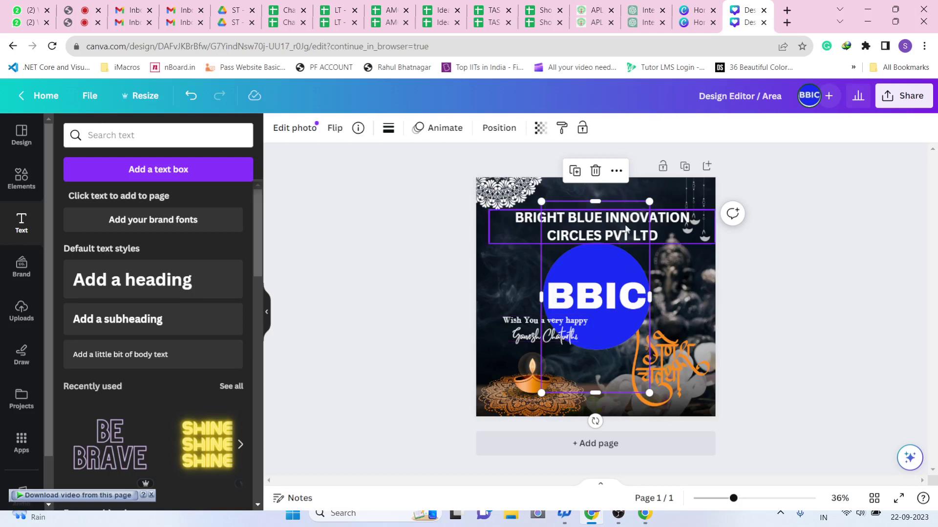
mouse_move(651, 201)
left_mouse_down()
mouse_move(590, 309)
mouse_move(660, 184)
mouse_move(610, 288)
mouse_move(642, 214)
left_mouse_up()
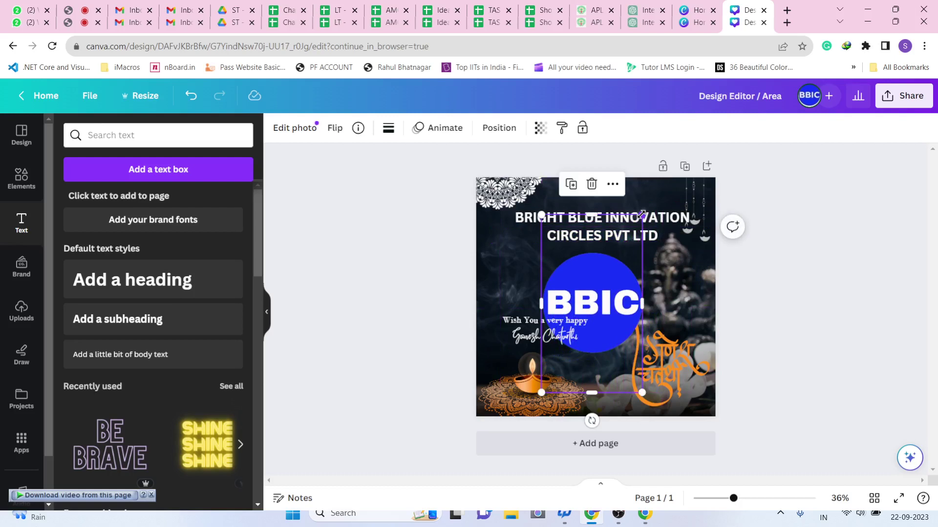
left_click(801, 301)
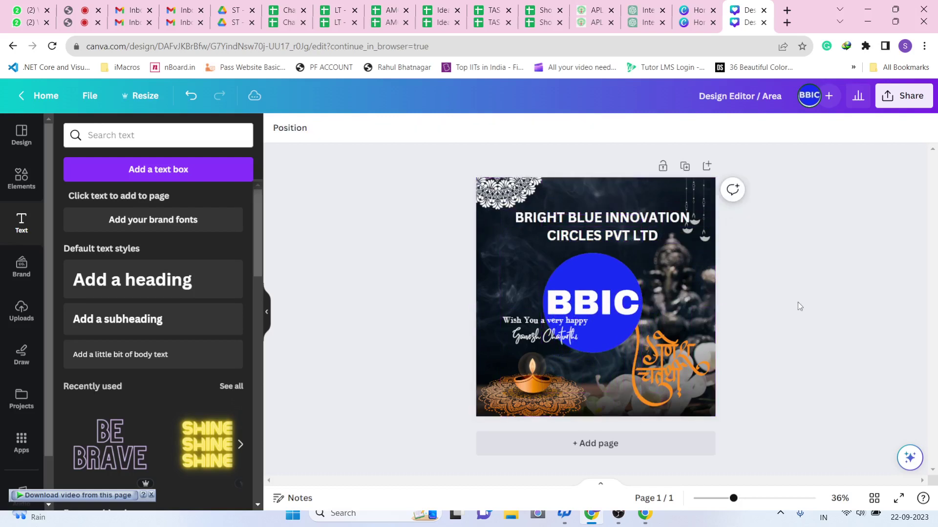
Step: Widen the BBIC logo's frame on both sides and lower its upper edge slightly
left_click(619, 308)
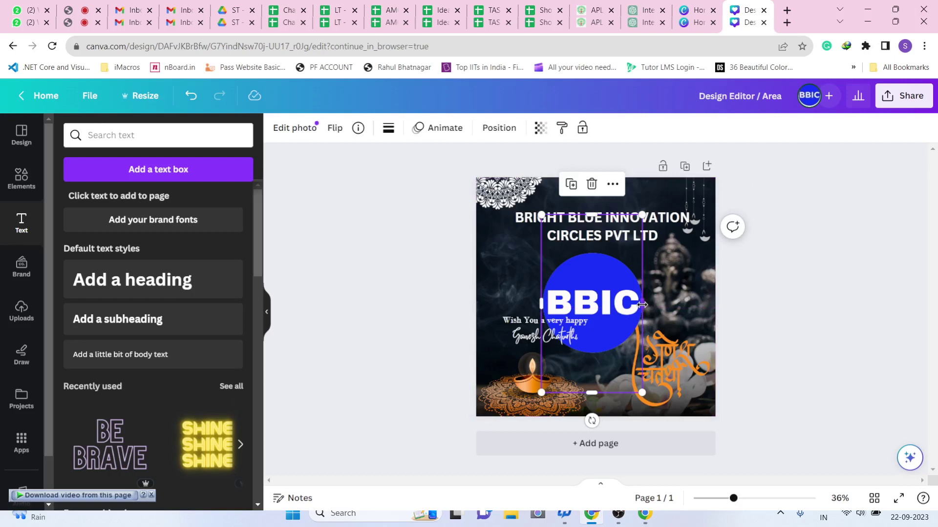
mouse_move(642, 304)
left_mouse_down()
mouse_move(682, 302)
mouse_move(561, 308)
mouse_move(650, 308)
left_mouse_up()
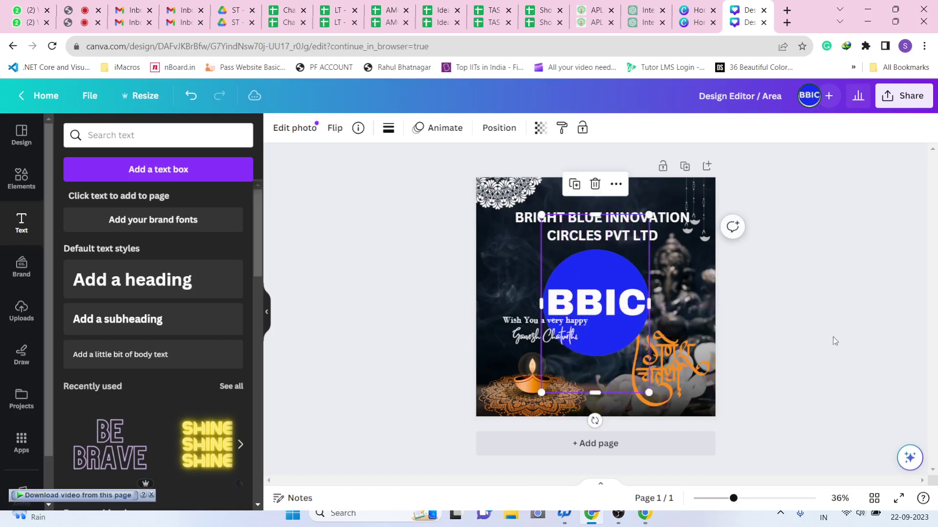
left_click(834, 338)
left_click(607, 299)
mouse_move(595, 215)
left_mouse_down()
mouse_move(591, 338)
mouse_move(586, 223)
left_mouse_up()
mouse_move(542, 310)
left_mouse_down()
mouse_move(604, 305)
mouse_move(532, 306)
left_mouse_up()
left_click(779, 347)
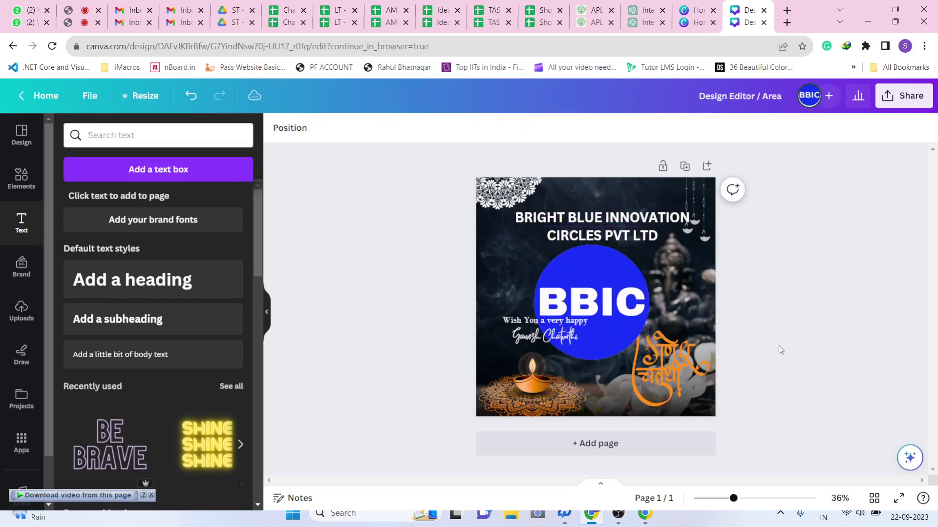
Step: Shrink the BBIC logo and place it near the post's right edge, shifting the company name left to make room
left_click(603, 305)
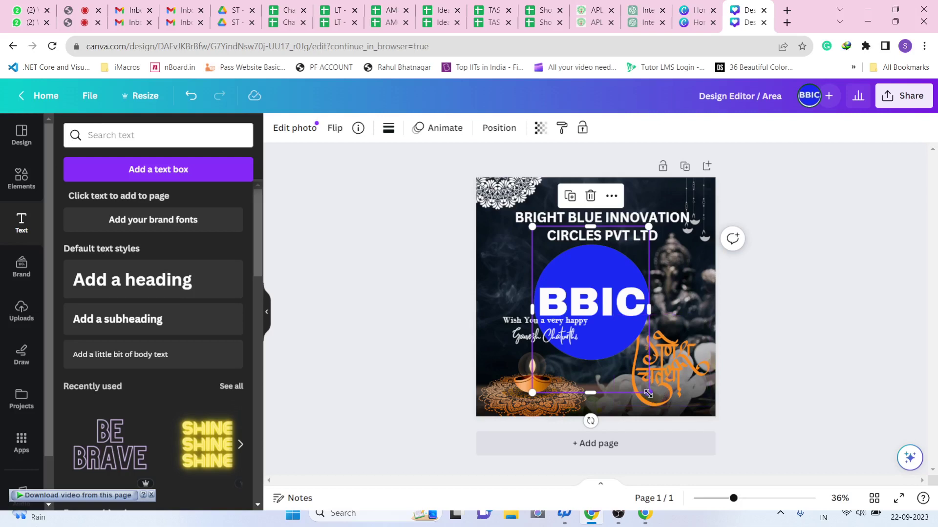
left_click_drag(648, 393, 702, 248)
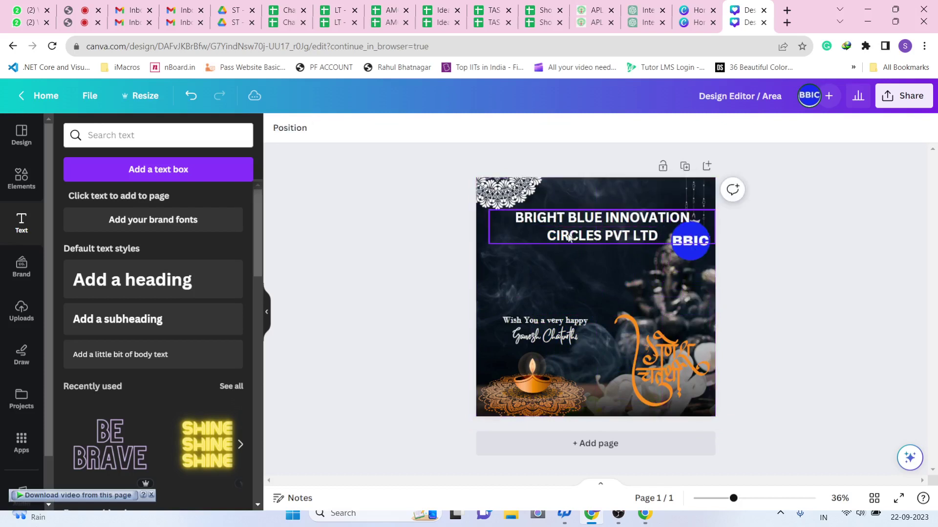
left_click_drag(565, 231, 539, 238)
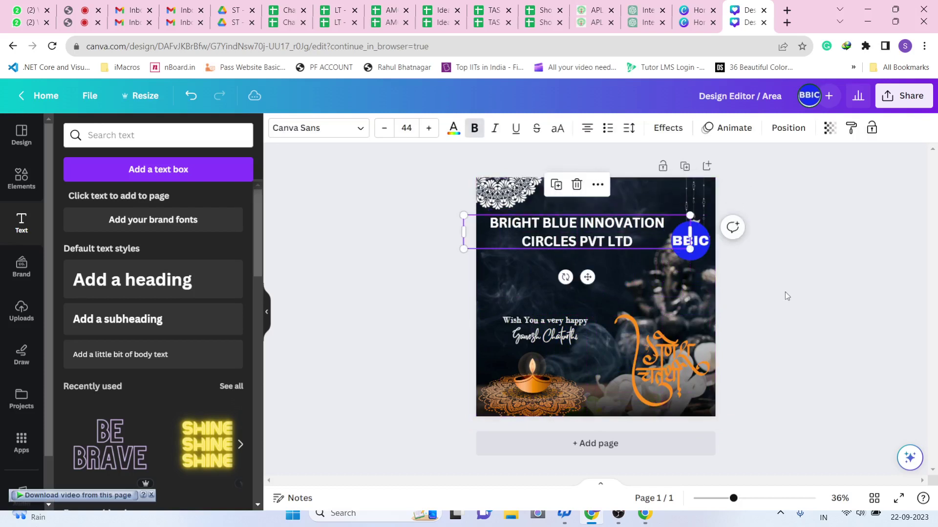
left_click(799, 275)
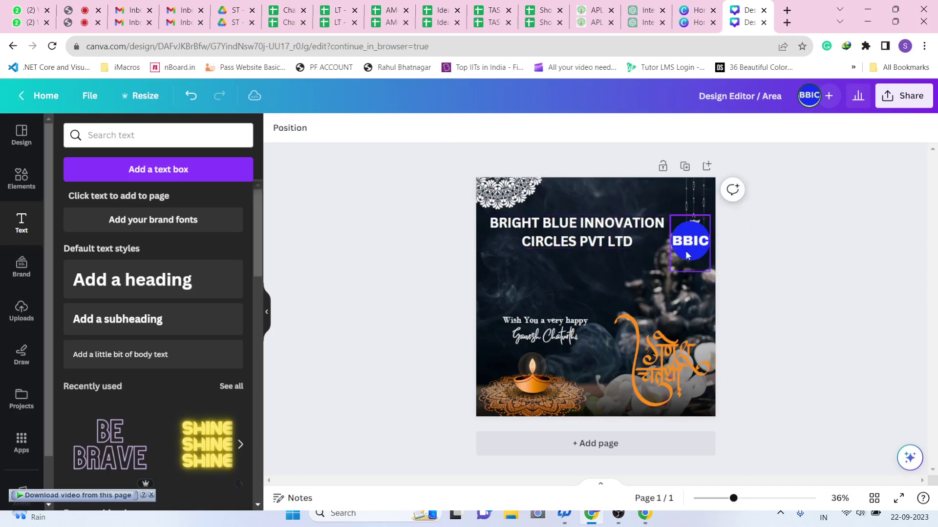
Step: Raise the BBIC logo slightly and lower the company name a little to line them up
left_click(688, 241)
left_click(701, 259)
left_click_drag(701, 259, 700, 252)
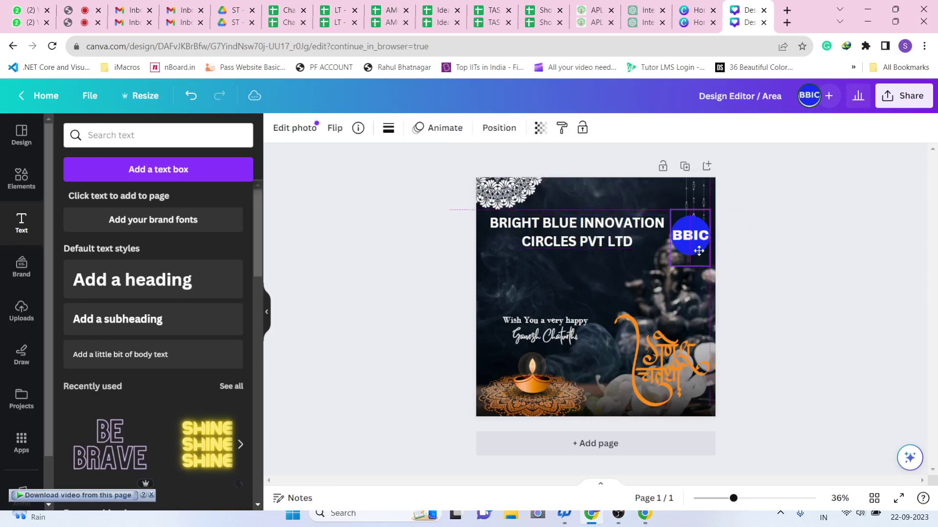
left_click(789, 286)
left_click_drag(613, 244, 614, 250)
left_click(869, 335)
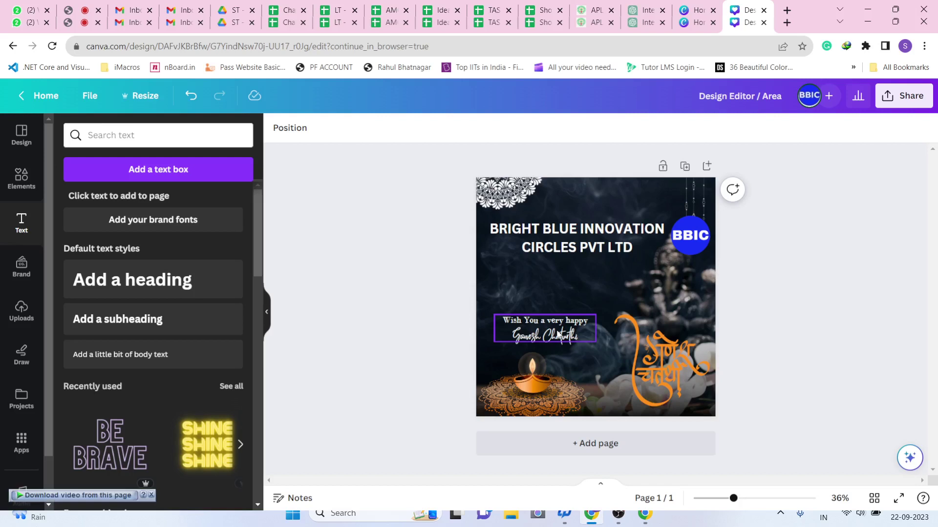
Step: Shift the company name slightly further left and lower the BBIC logo a little
left_click(574, 239)
left_click_drag(573, 238, 567, 239)
left_click(813, 325)
left_click(696, 248)
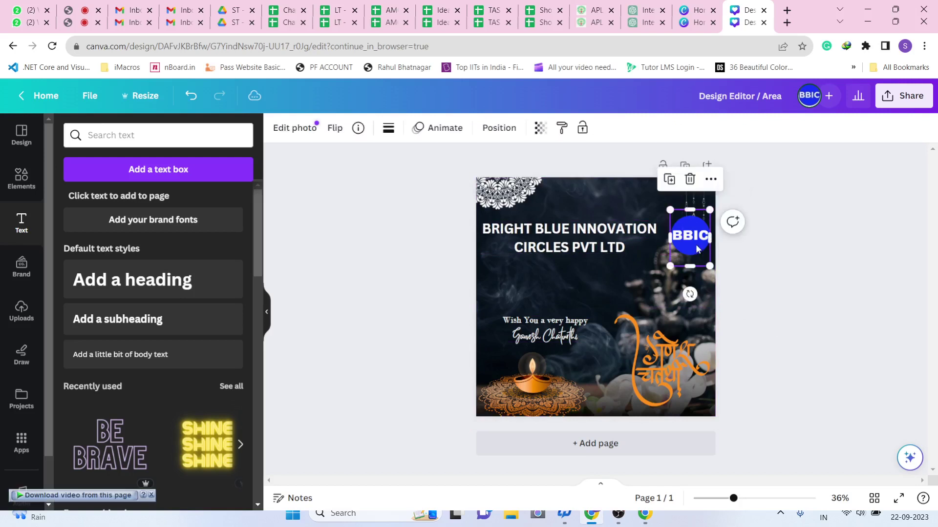
left_click_drag(696, 248, 695, 252)
left_click(795, 304)
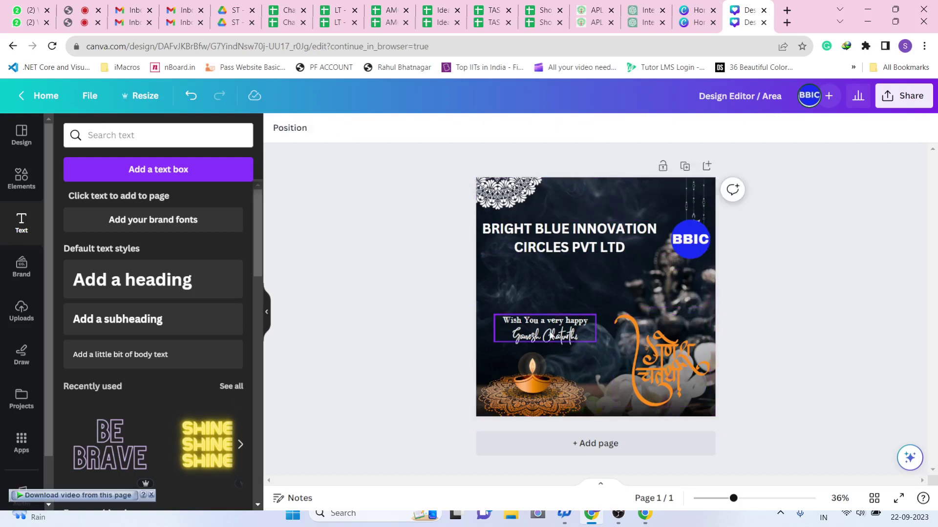
Step: Move the orange Ganesh Chaturthi calligraphy up, just below the BBIC logo
left_click_drag(678, 359, 664, 332)
left_click(817, 381)
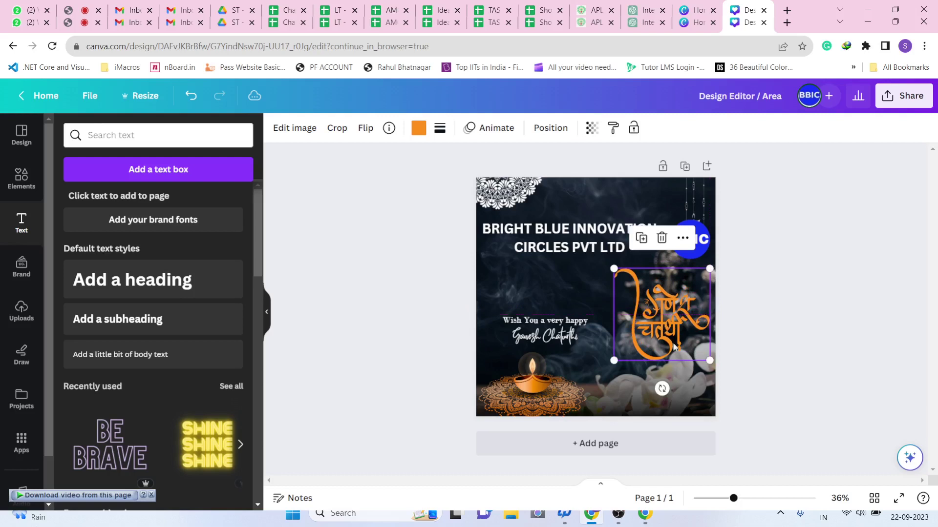
left_click(842, 400)
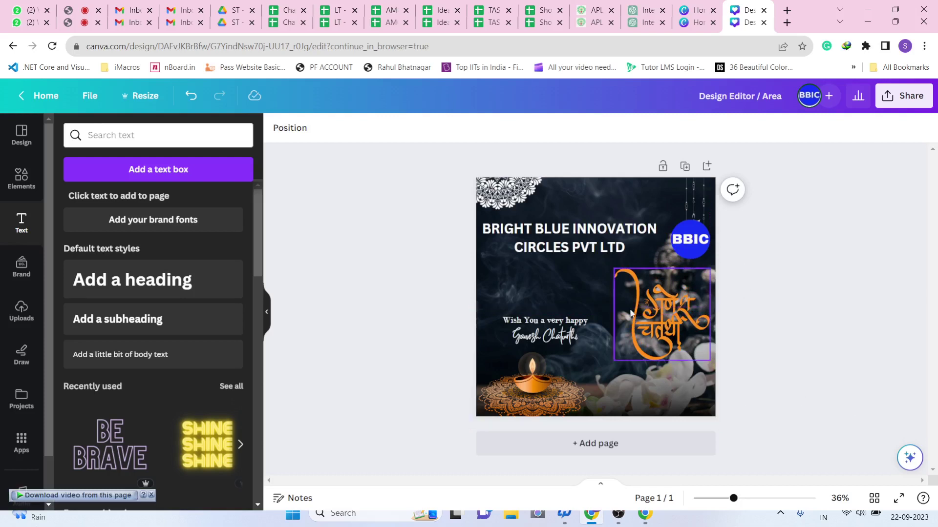
left_click(608, 196)
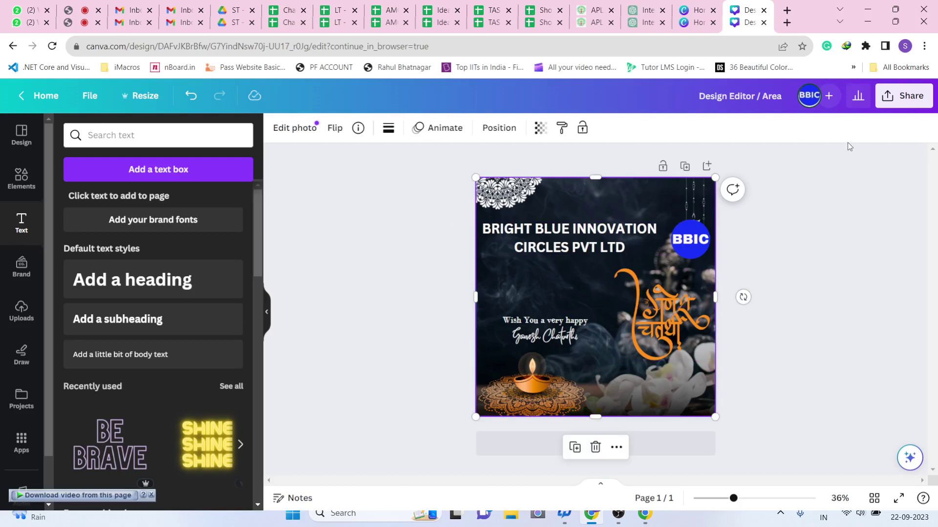
Step: Download the finished post as a JPG file and switch to File Explorer
left_click(910, 97)
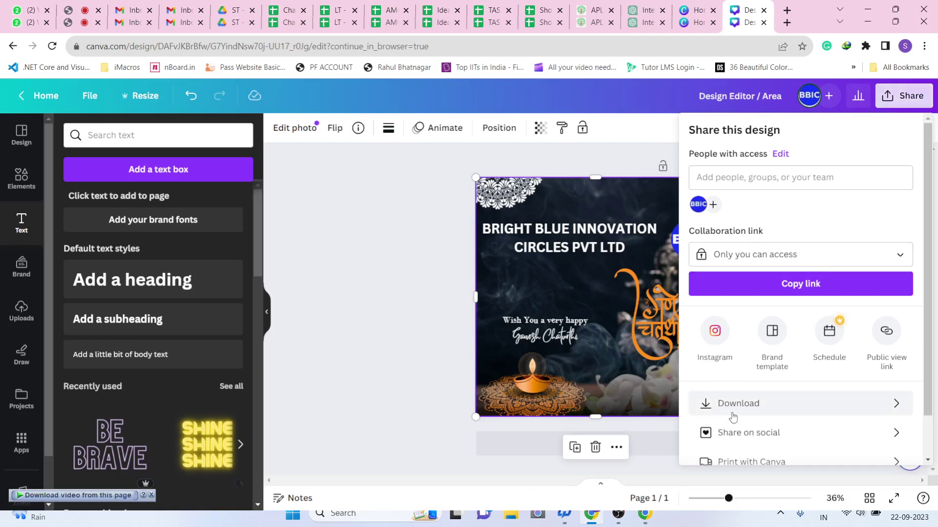
left_click(770, 409)
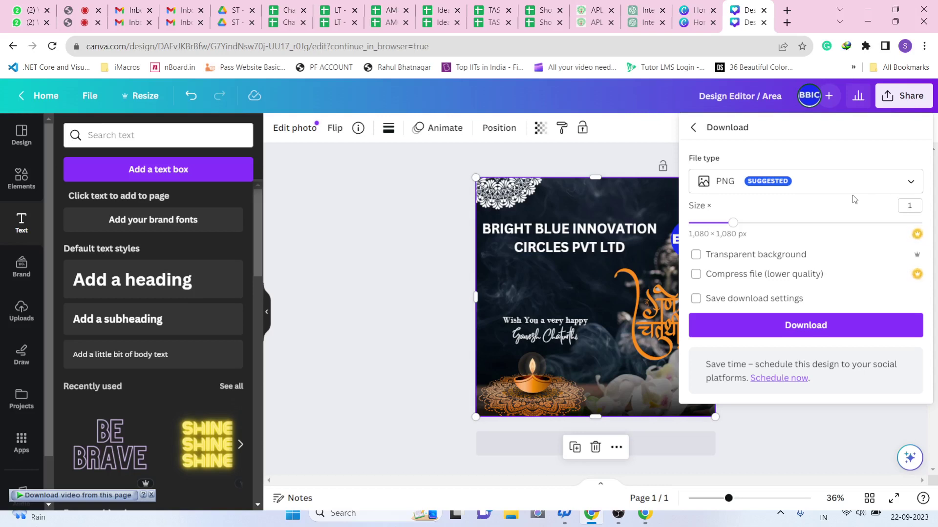
left_click(898, 189)
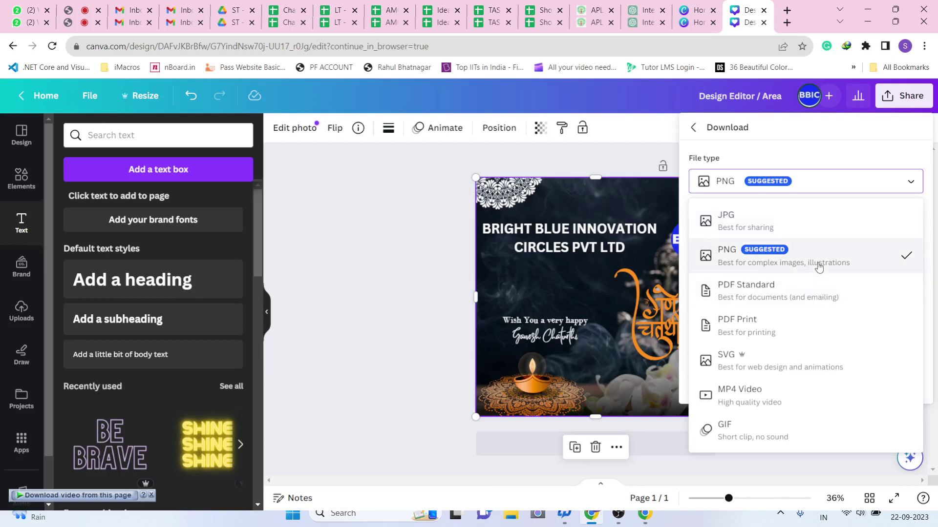
left_click(805, 333)
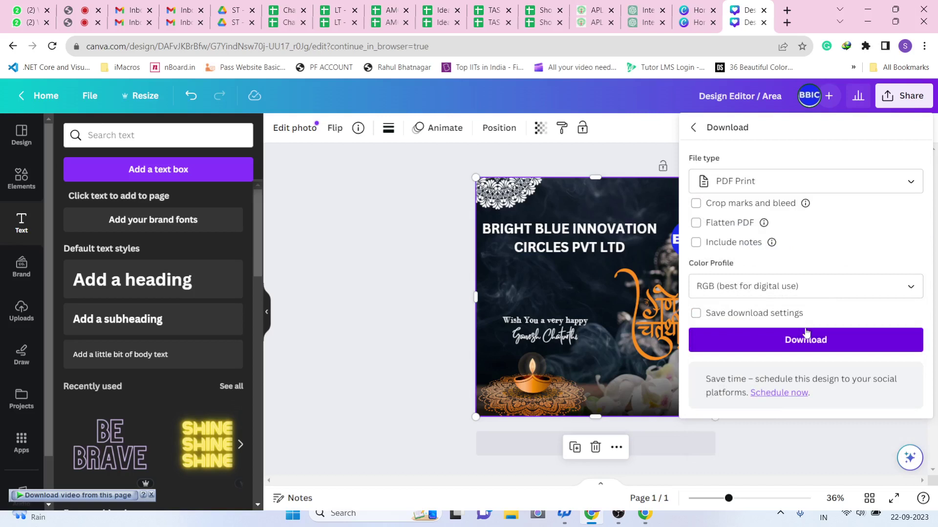
left_click(864, 184)
left_click(782, 223)
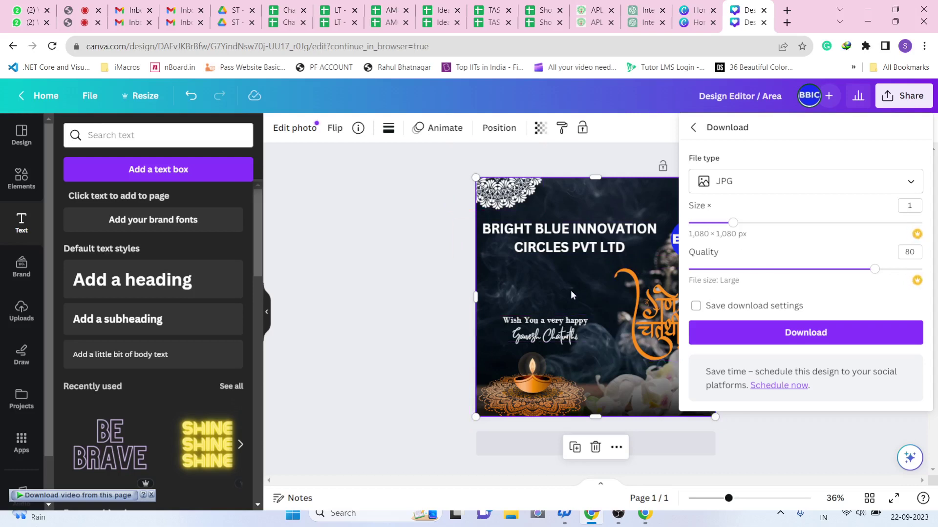
left_click(777, 183)
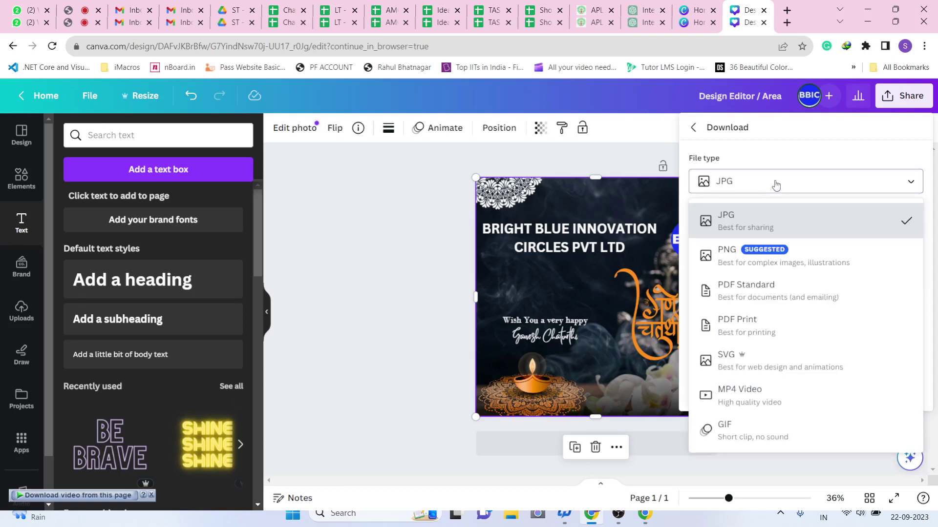
left_click(778, 228)
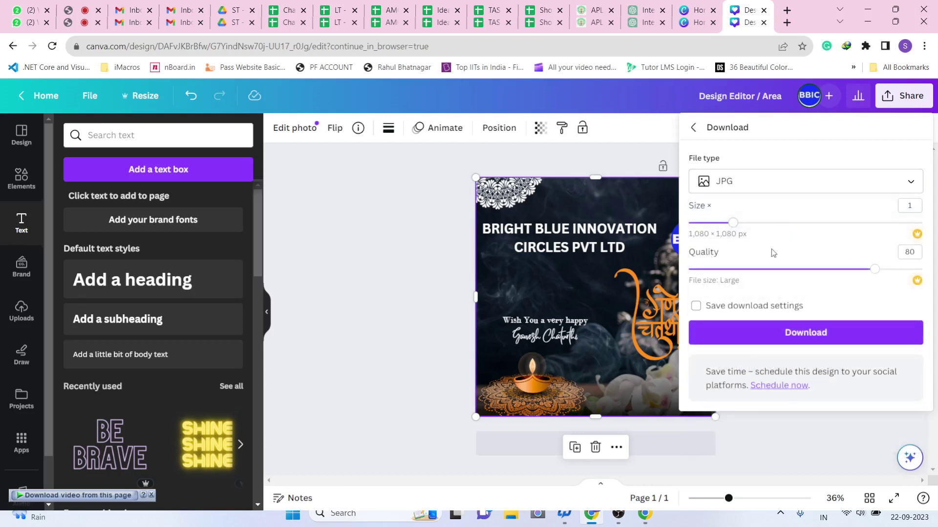
left_click(772, 332)
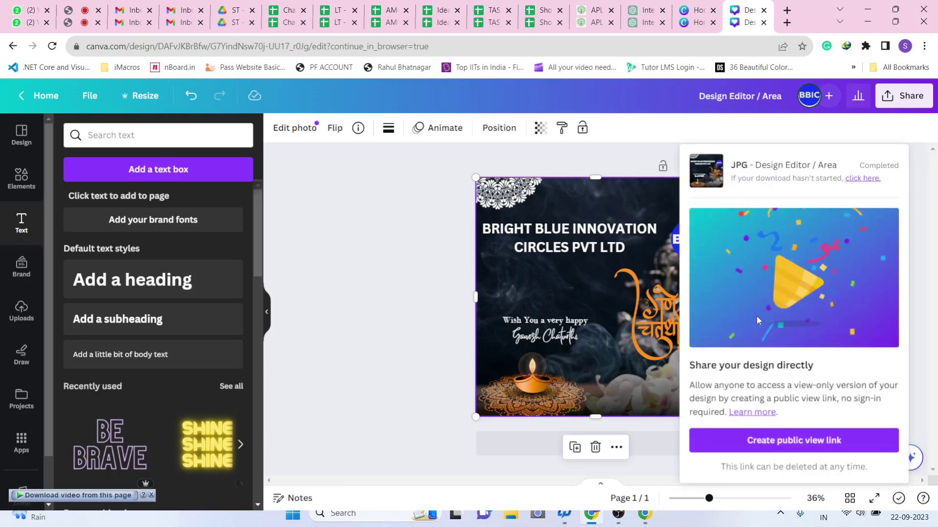
left_click(360, 250)
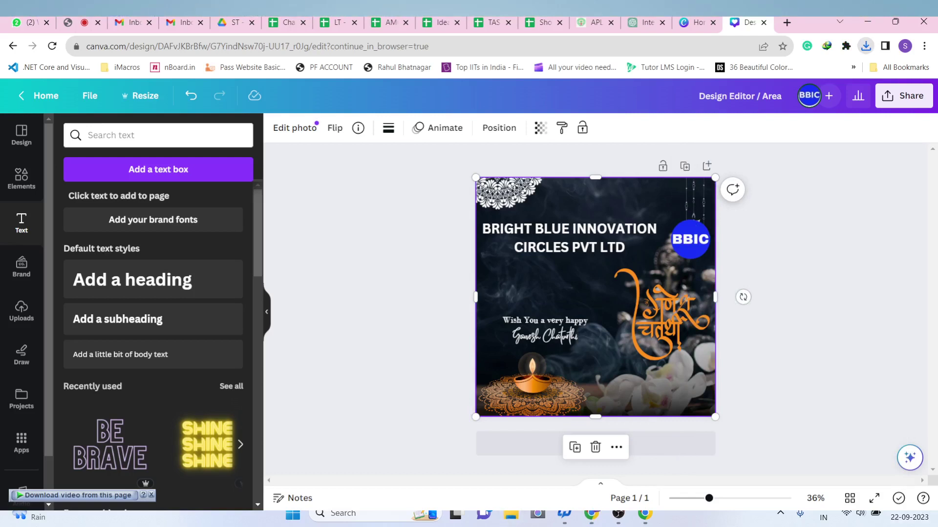
left_click(511, 514)
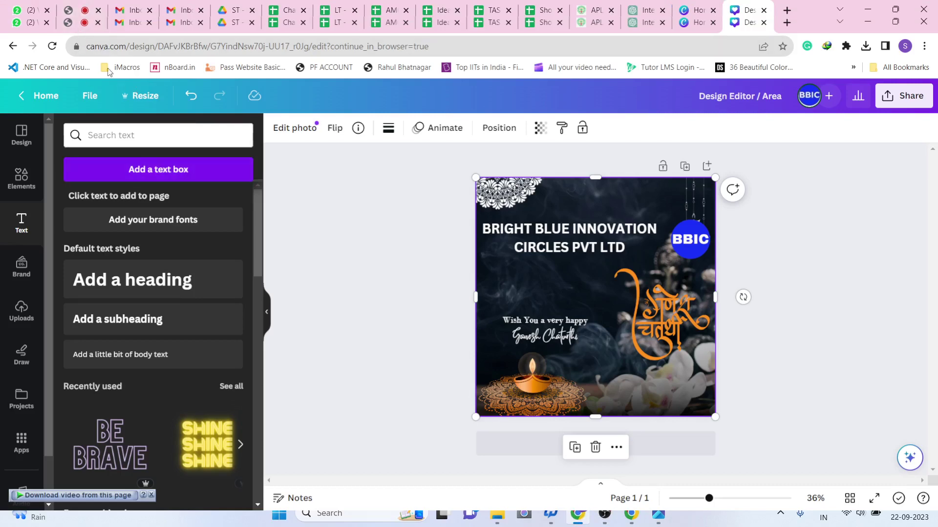
Step: Switch to the live class page, read through the participants' chat messages and return to the Canva design
left_click(82, 25)
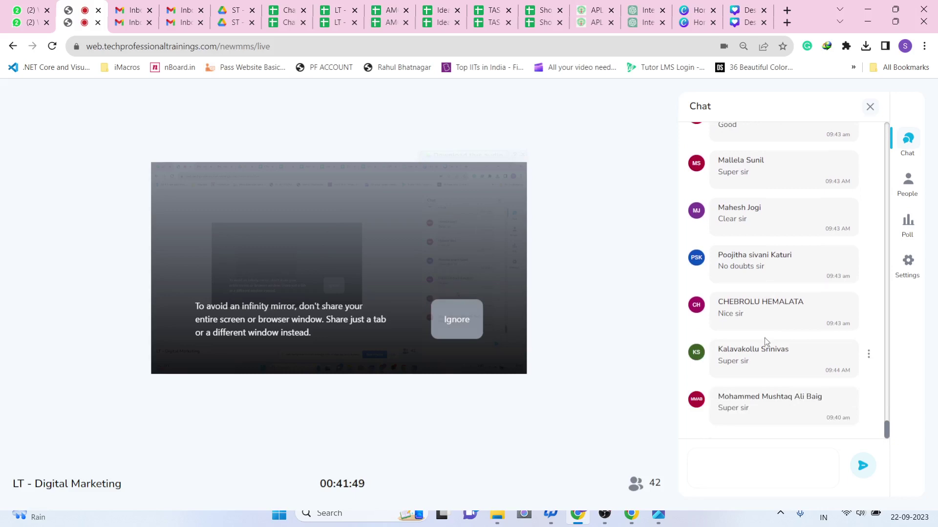
scroll(763, 338, "up", 3)
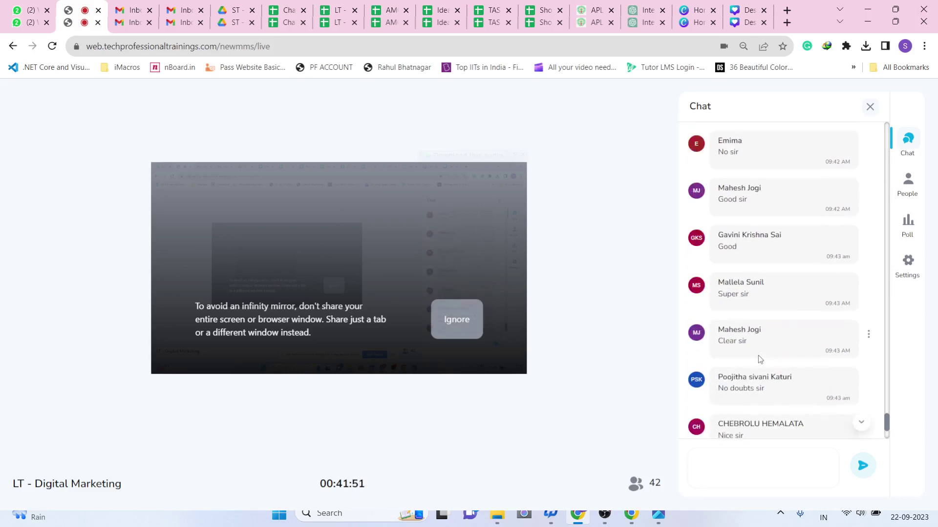
scroll(758, 356, "up", 3)
scroll(759, 357, "up", 3)
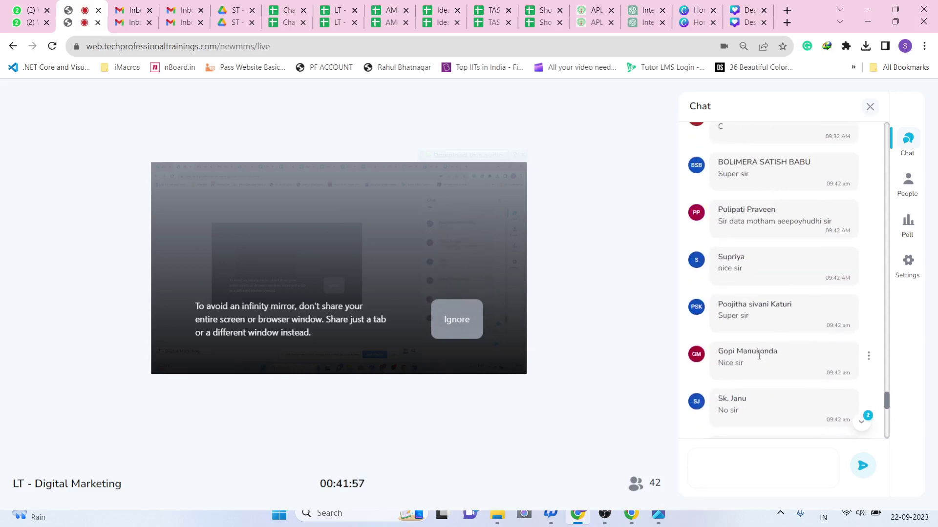
scroll(759, 356, "down", 10)
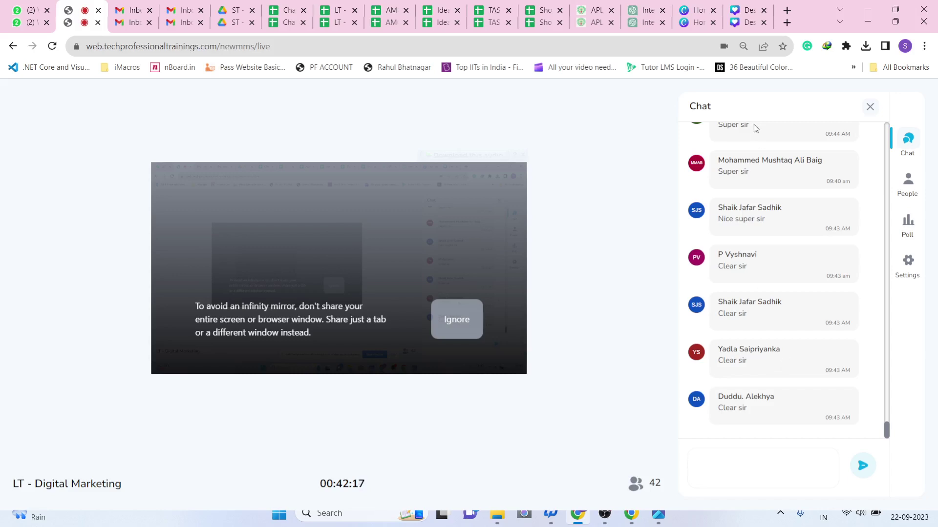
left_click(752, 8)
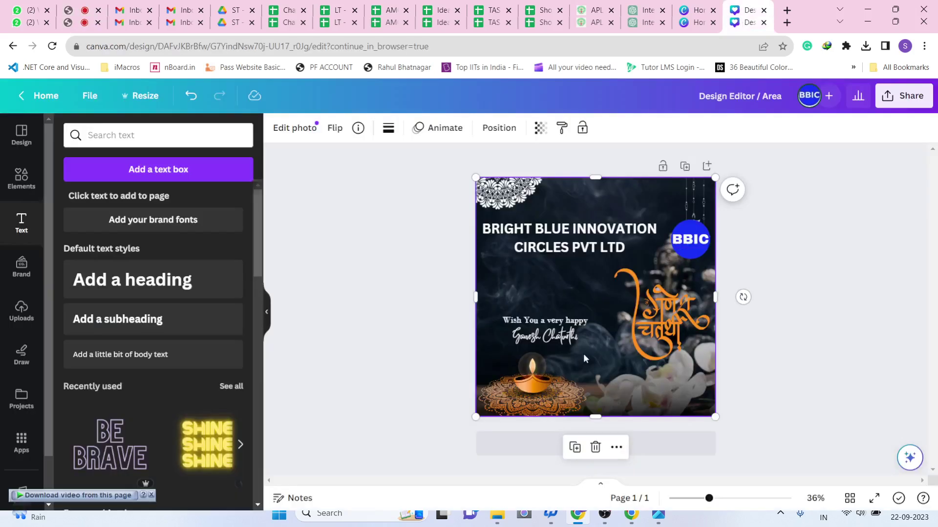
Step: View the downloaded post image in Photos and return to the design in the browser
left_click(360, 300)
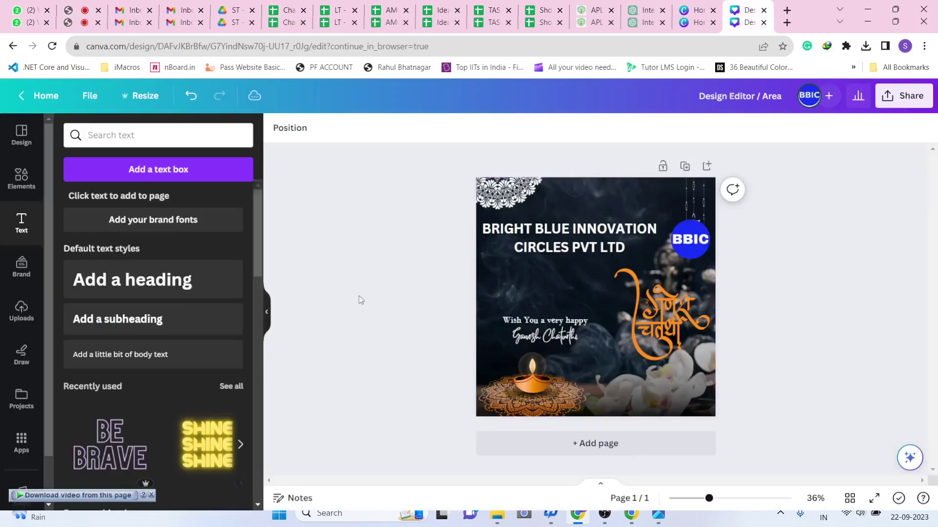
left_click(513, 292)
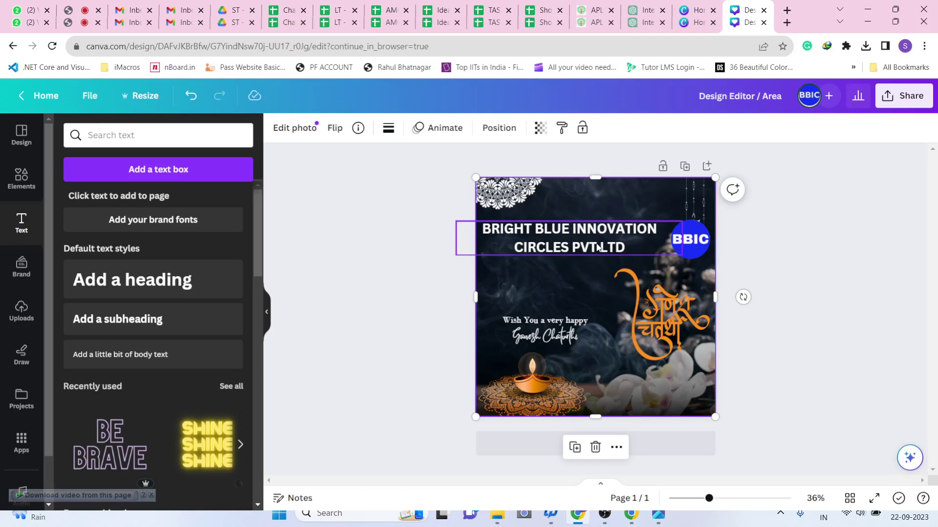
left_click(658, 516)
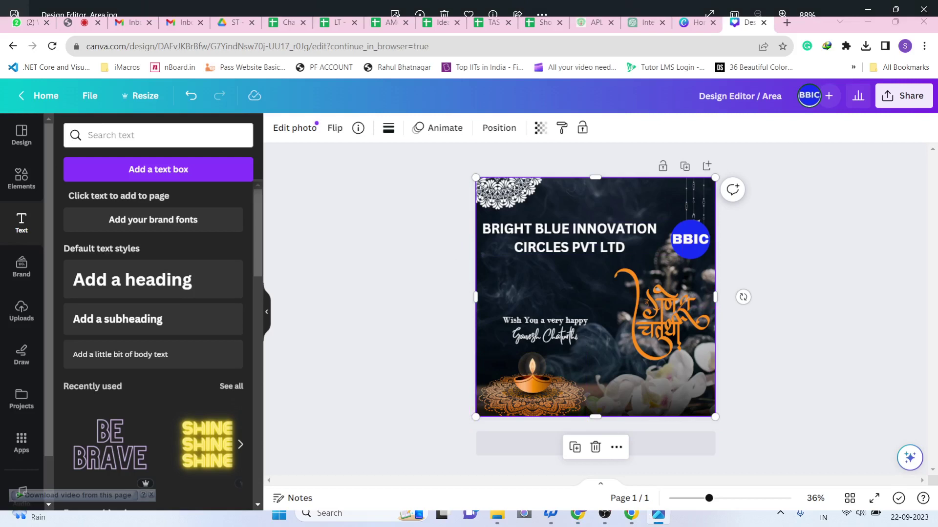
left_click(579, 520)
left_click(822, 285)
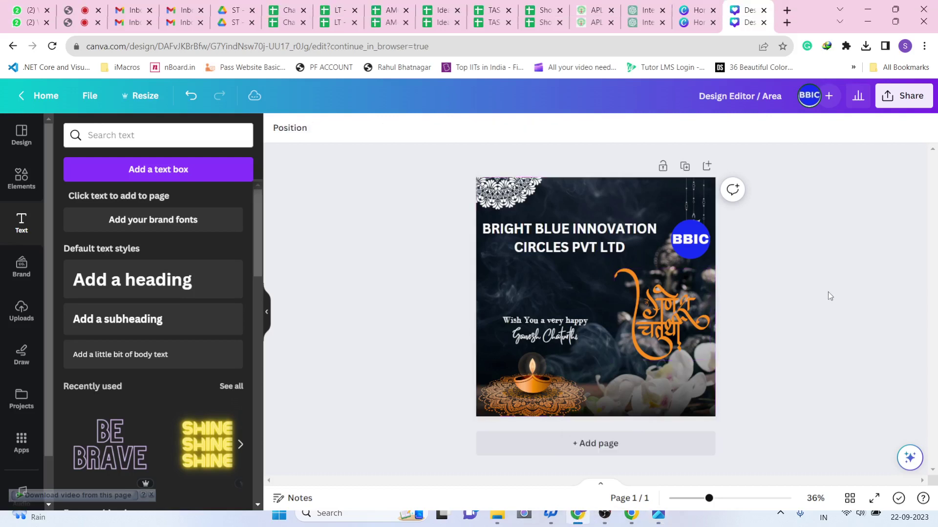
Step: Download the post as a GIF file and return to the design canvas
left_click(485, 286)
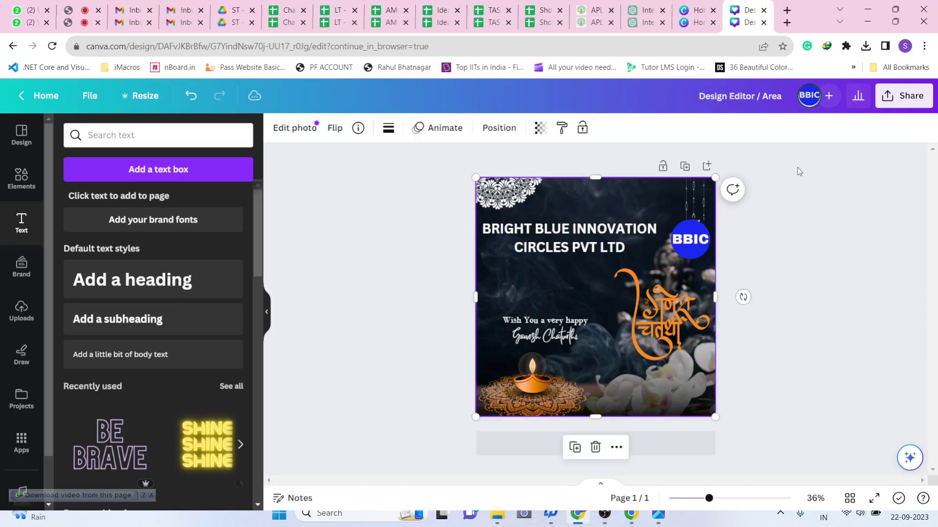
left_click(898, 105)
scroll(787, 215, "down", 2)
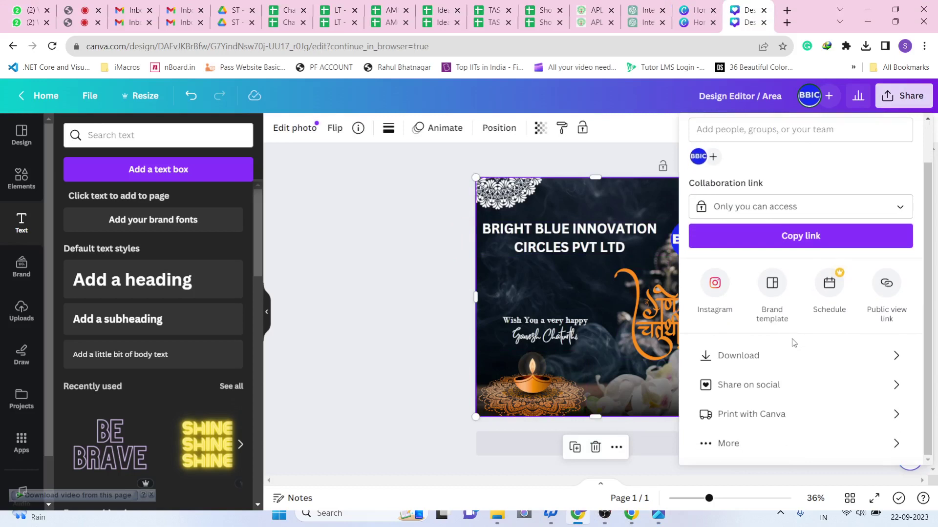
left_click(796, 357)
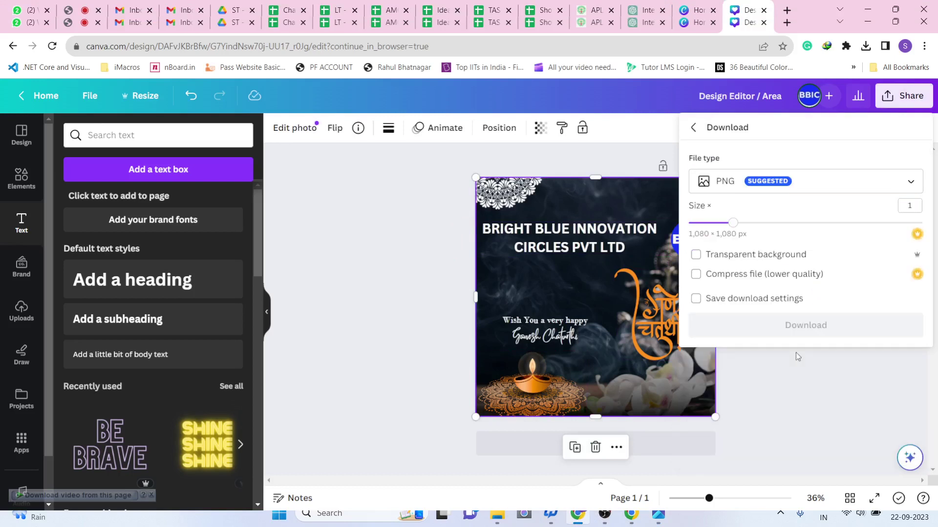
left_click(884, 183)
left_click(751, 433)
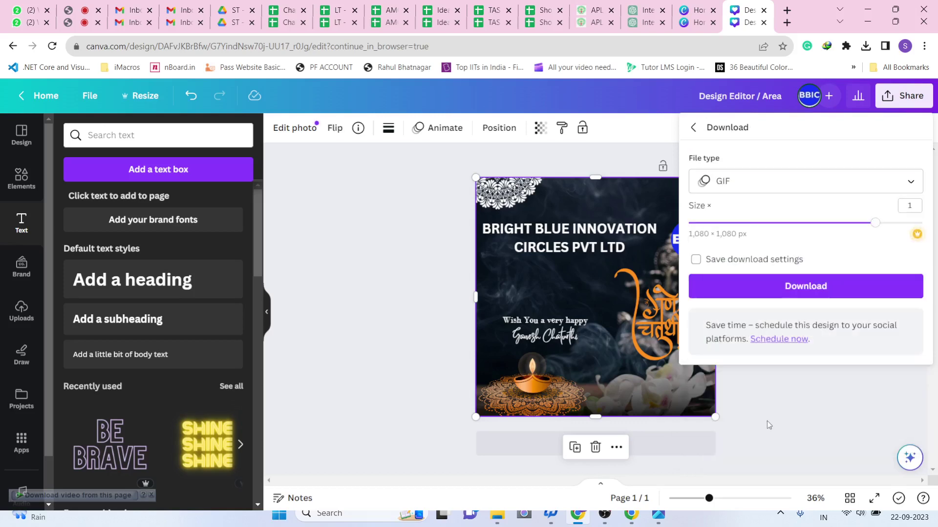
left_click(782, 286)
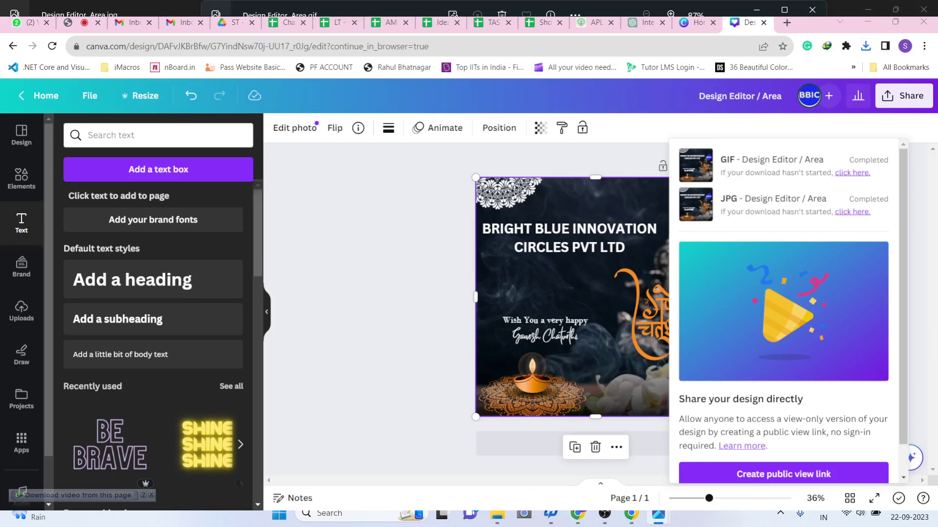
left_click(631, 516)
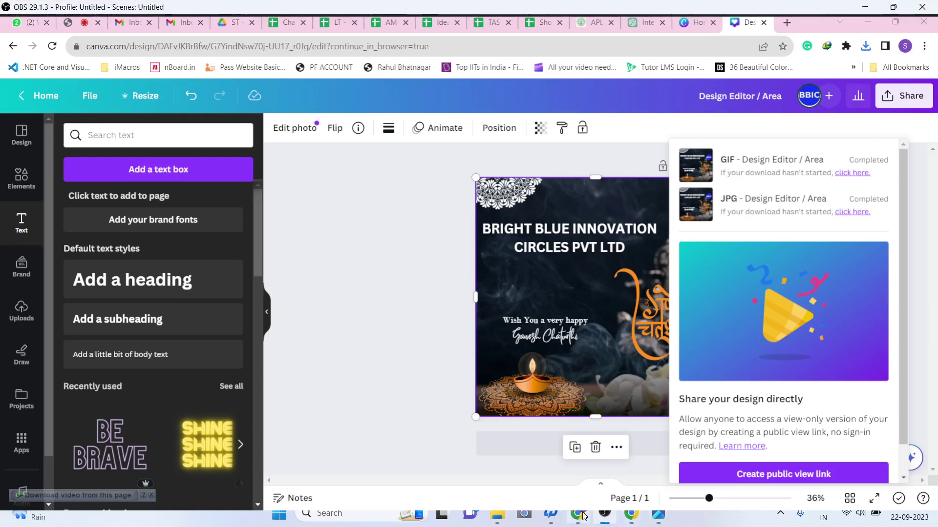
left_click(397, 234)
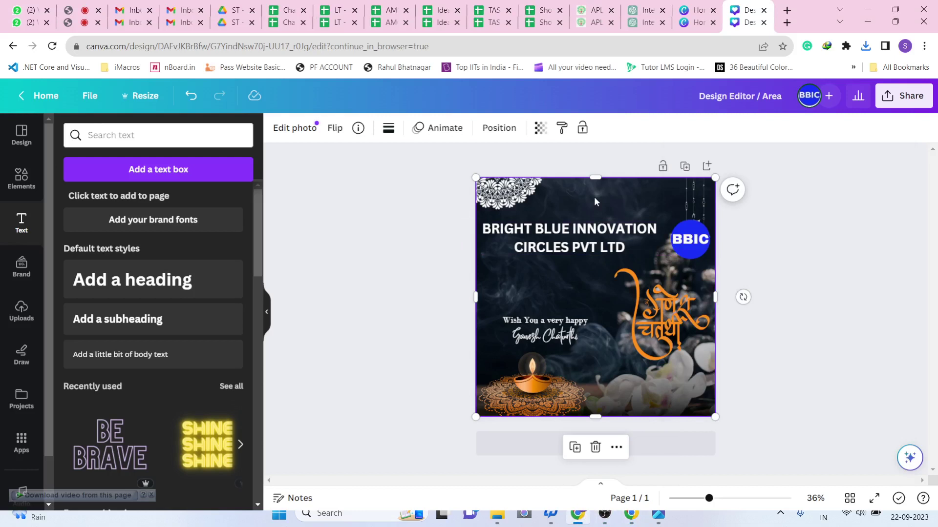
Step: Preview the Basic and Exaggerate photo animations on the background photo, including Rise, Pan, Wipe, Breathe, Drift, Baseline and Neon
left_click(439, 128)
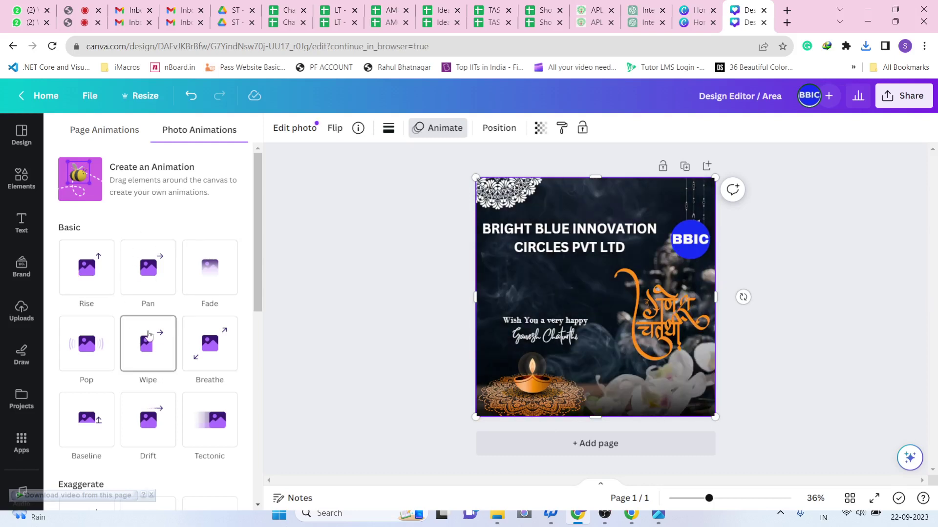
left_click(98, 292)
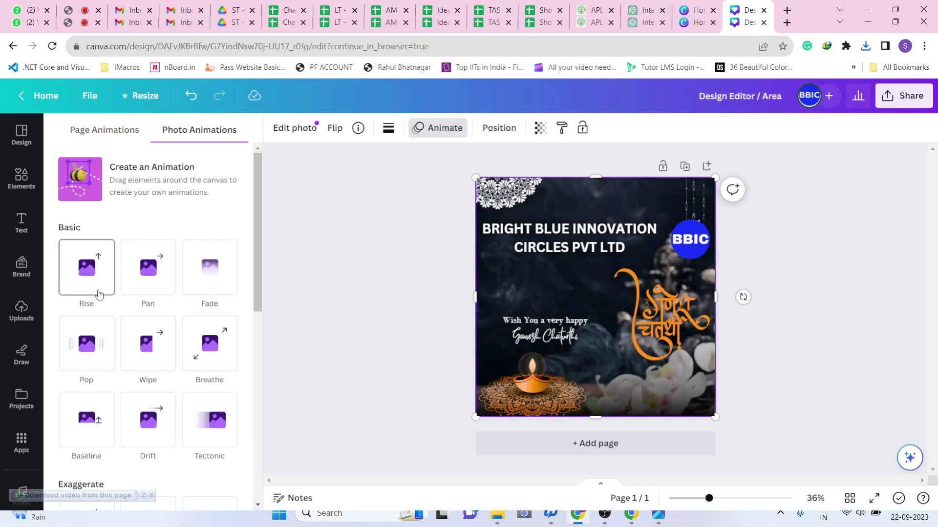
left_click(140, 296)
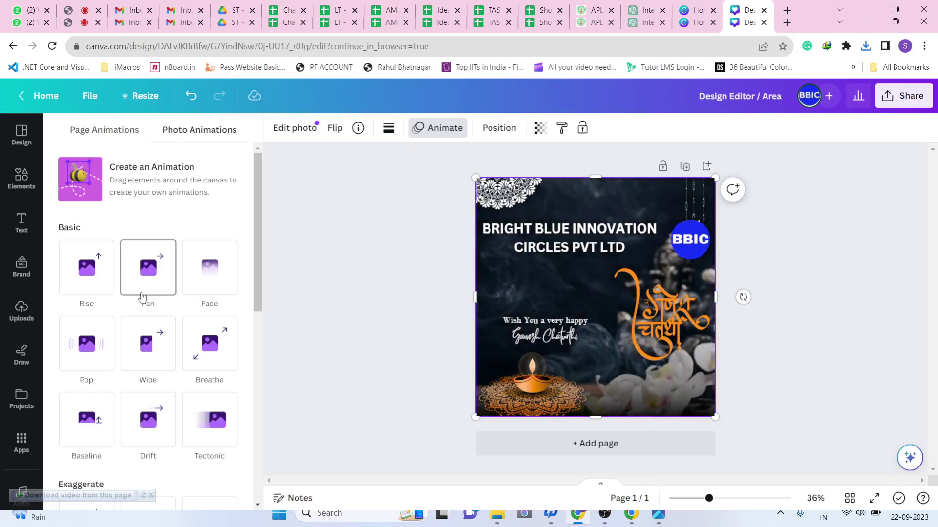
left_click(193, 293)
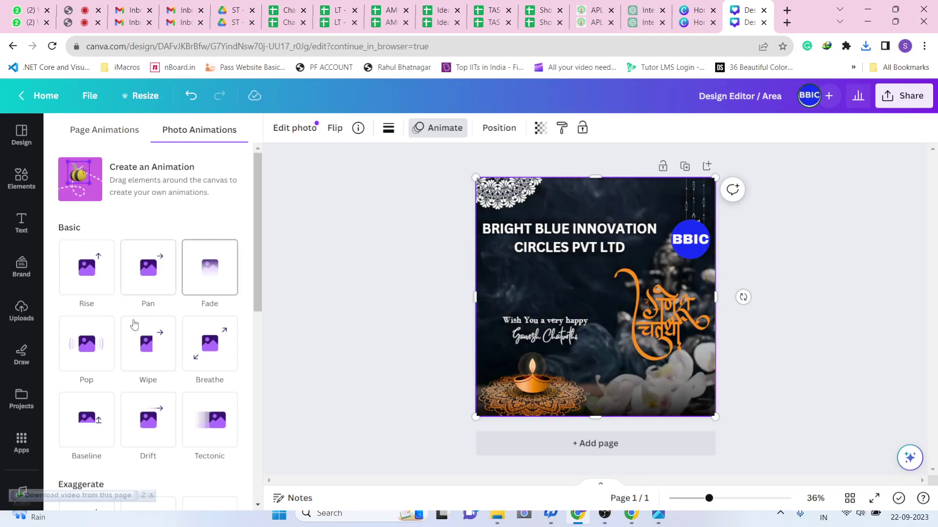
left_click(87, 356)
left_click(136, 356)
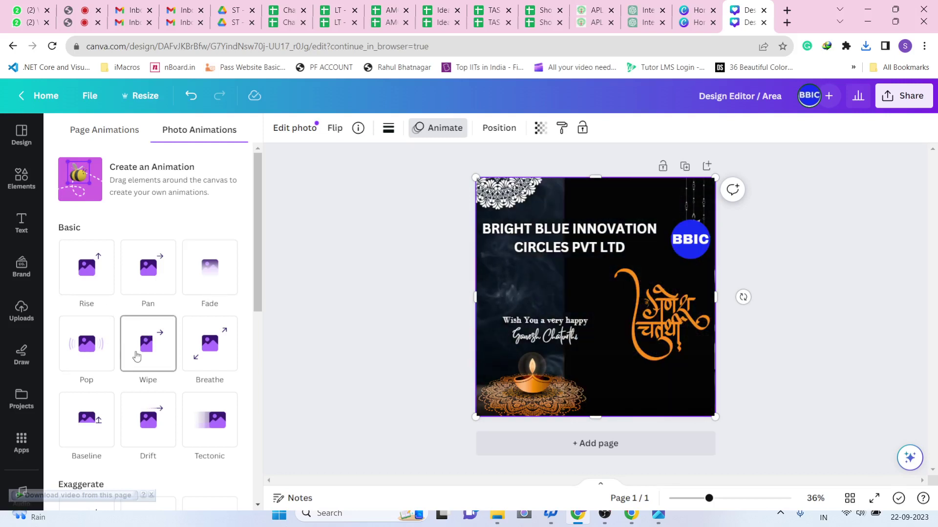
left_click(220, 359)
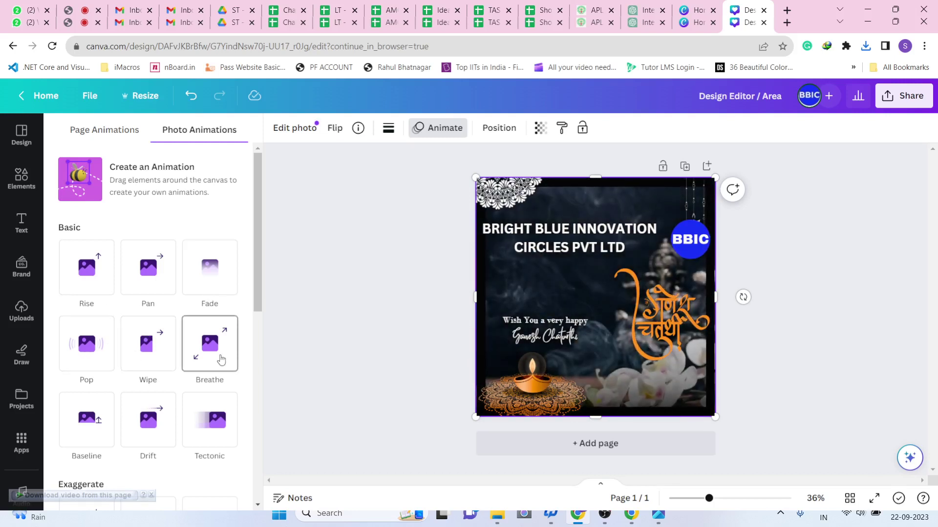
left_click(216, 402)
left_click(165, 432)
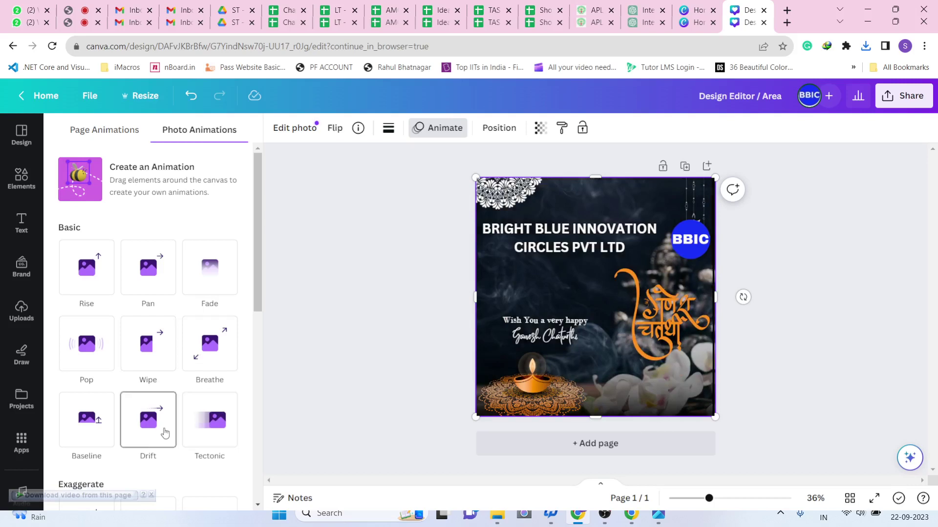
left_click(107, 435)
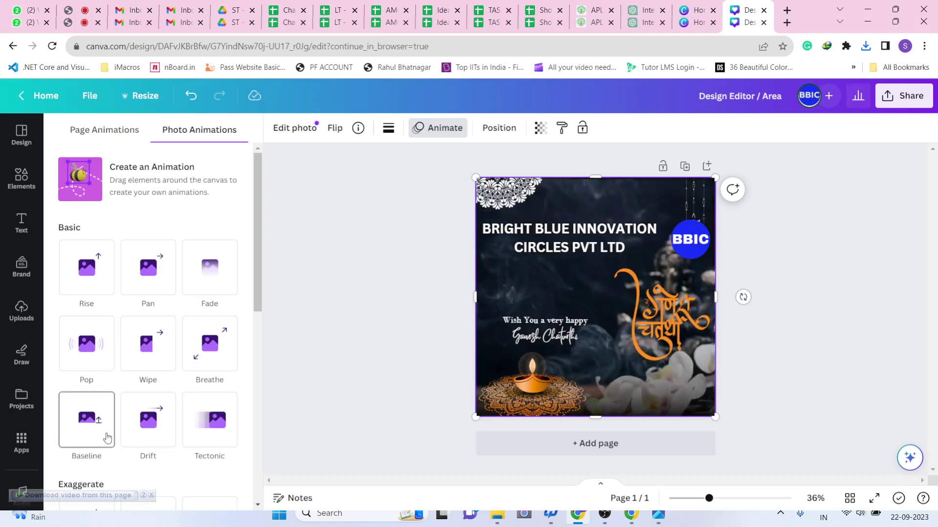
scroll(107, 435, "down", 1)
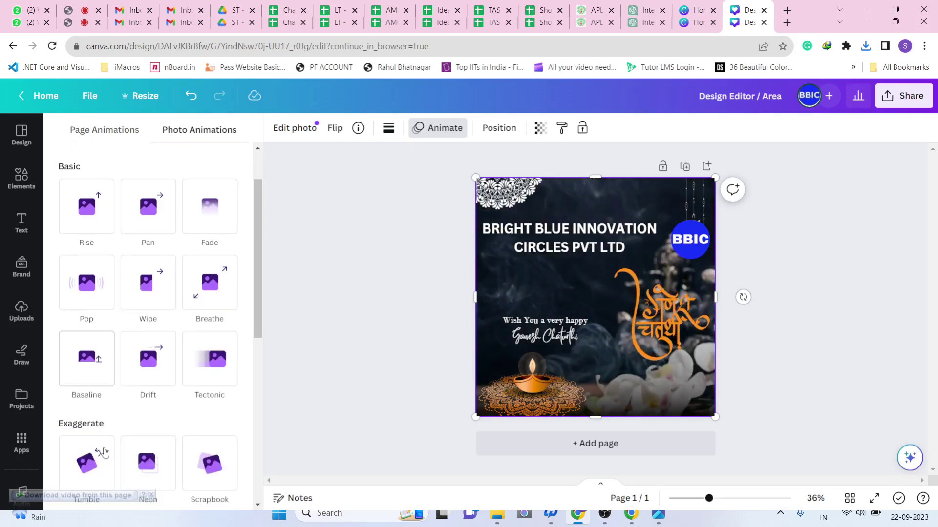
left_click(104, 457)
left_click(147, 464)
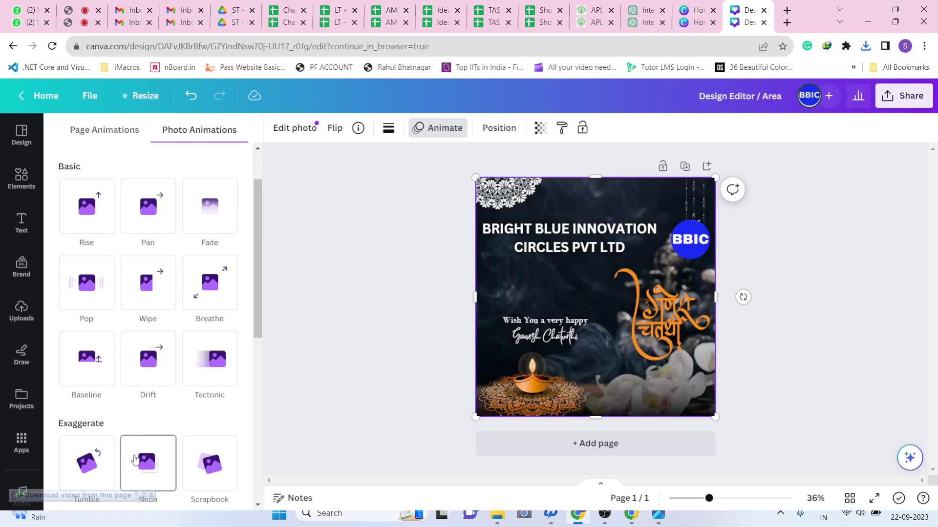
scroll(161, 454, "down", 1)
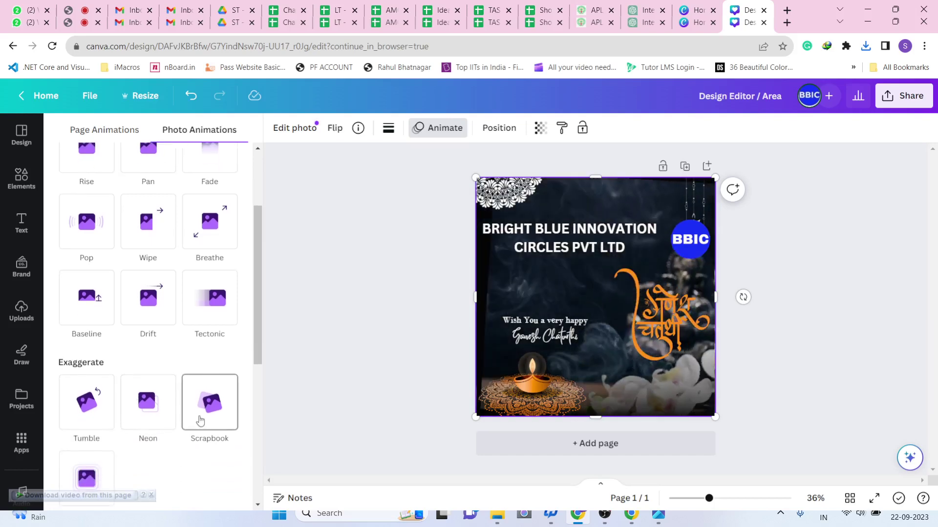
Step: View the animation options for the greeting text, the orange calligraphy and the background photo, leaving them unapplied
left_click(569, 318)
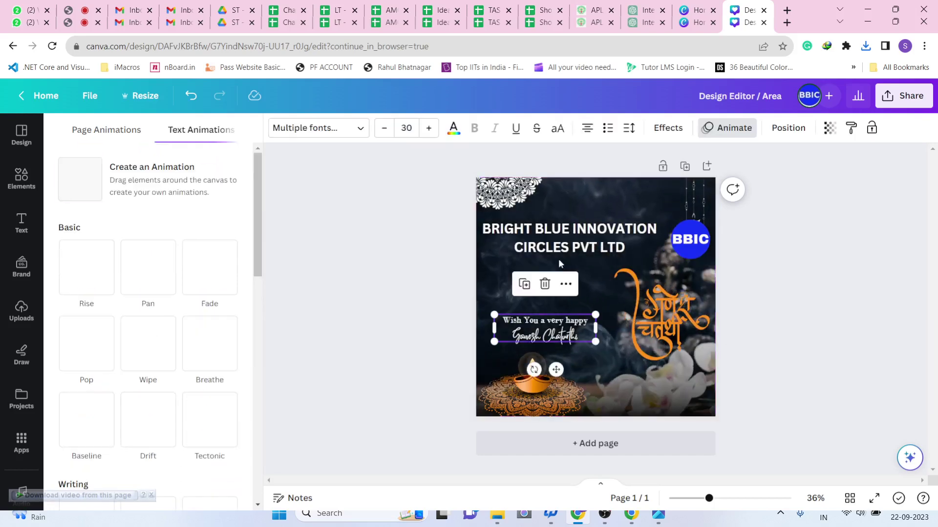
left_click(550, 231)
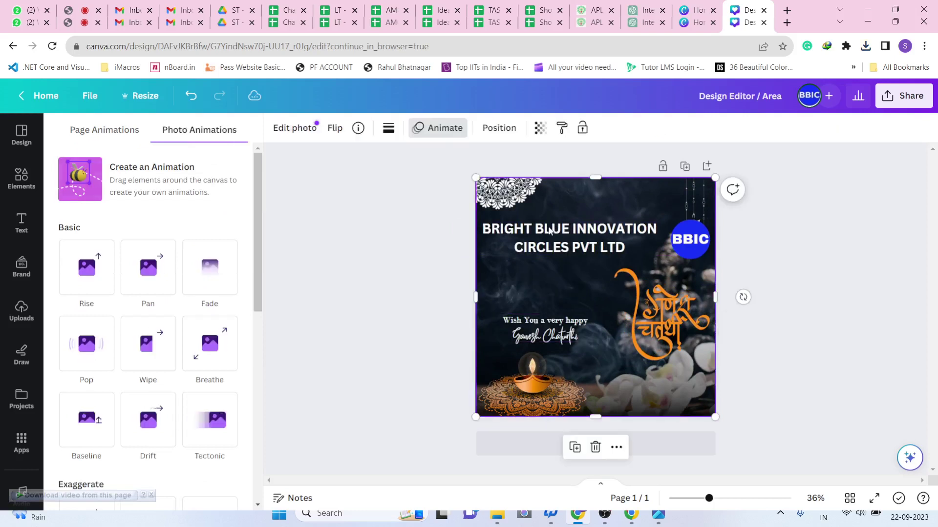
left_click(649, 315)
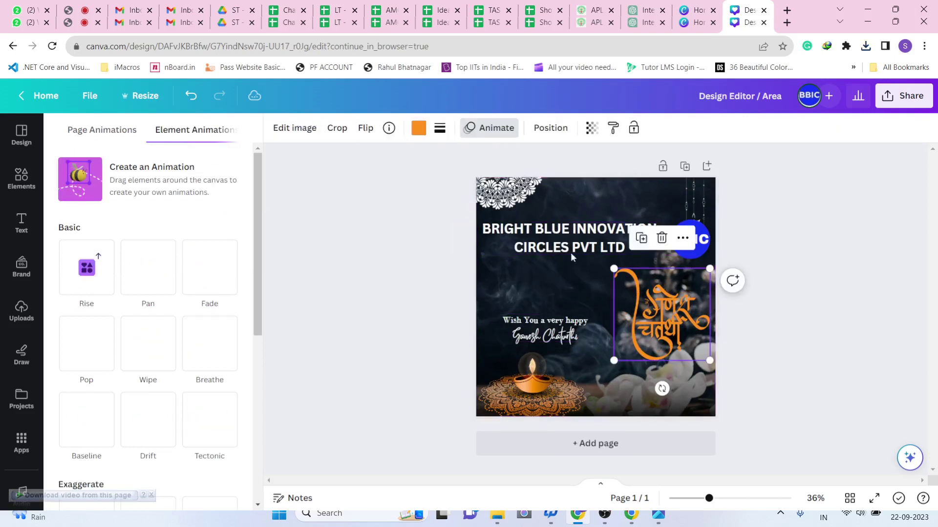
left_click(508, 287)
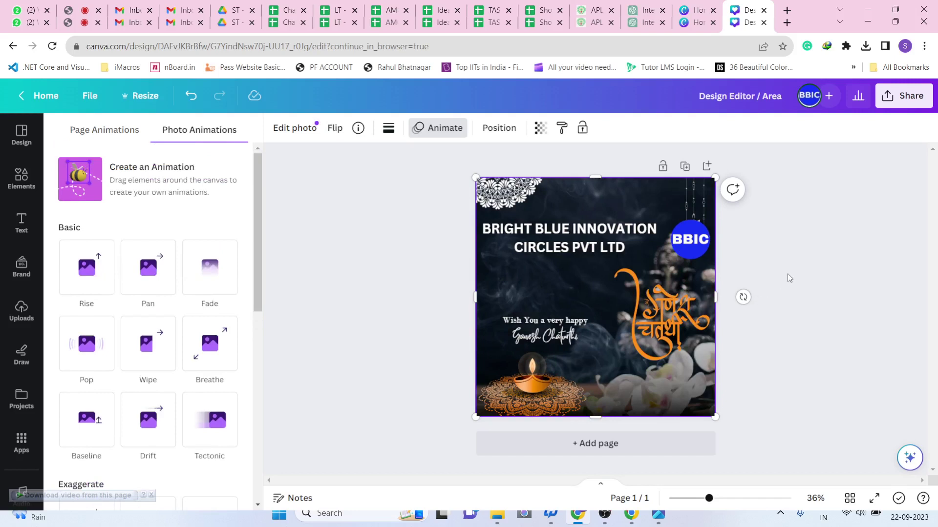
key("Escape")
Step: Apply the Curve shape effect to the BRIGHT BLUE INNOVATION CIRCLES PVT LTD text
left_click(572, 243)
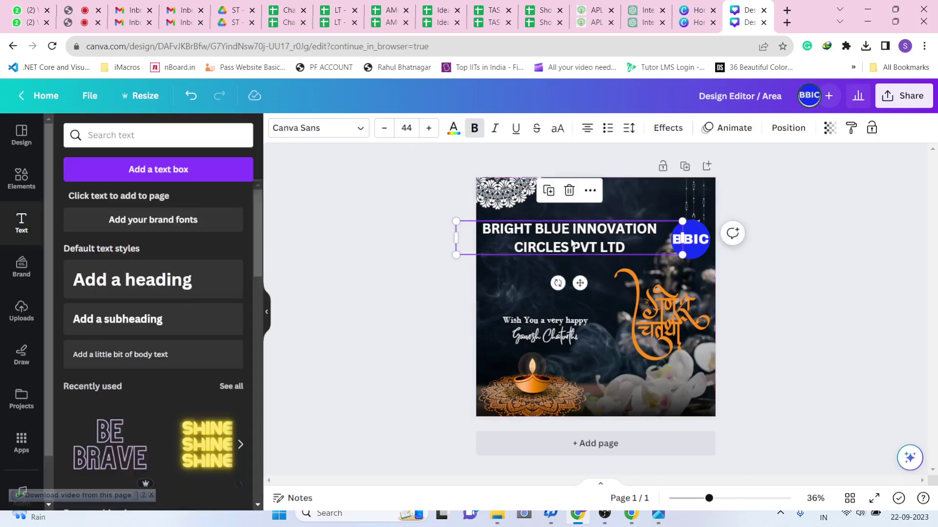
left_click(839, 327)
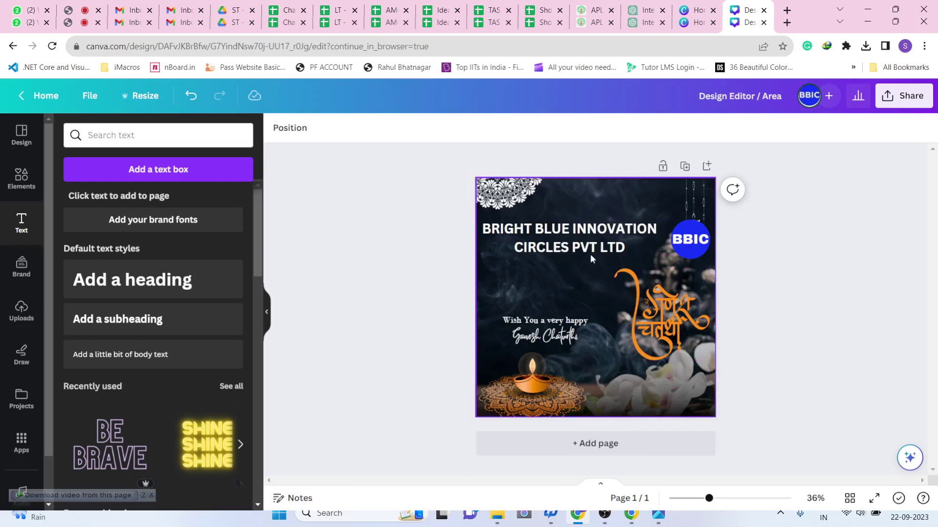
left_click(581, 239)
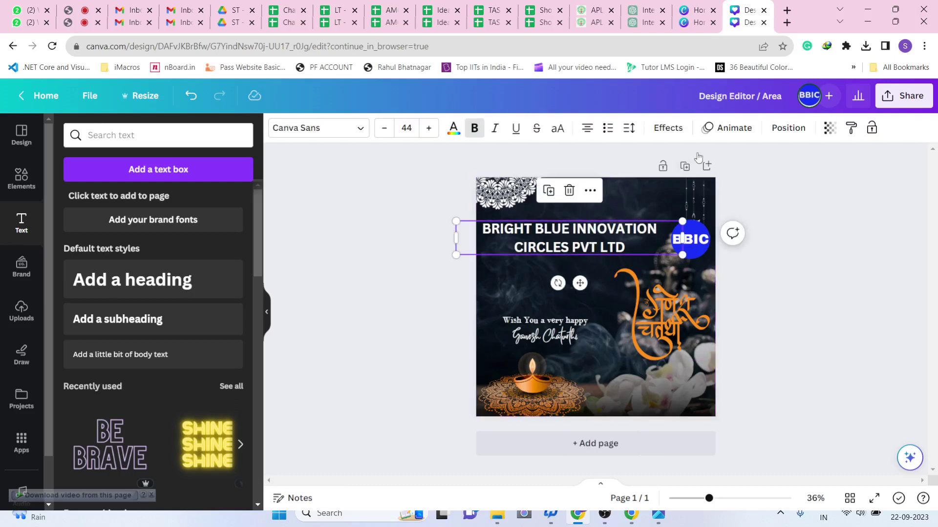
left_click(668, 128)
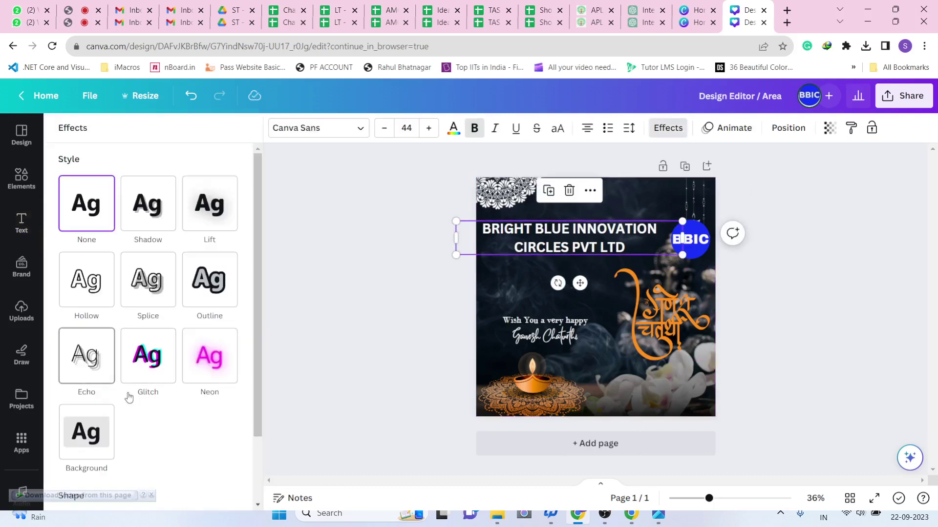
scroll(138, 394, "down", 2)
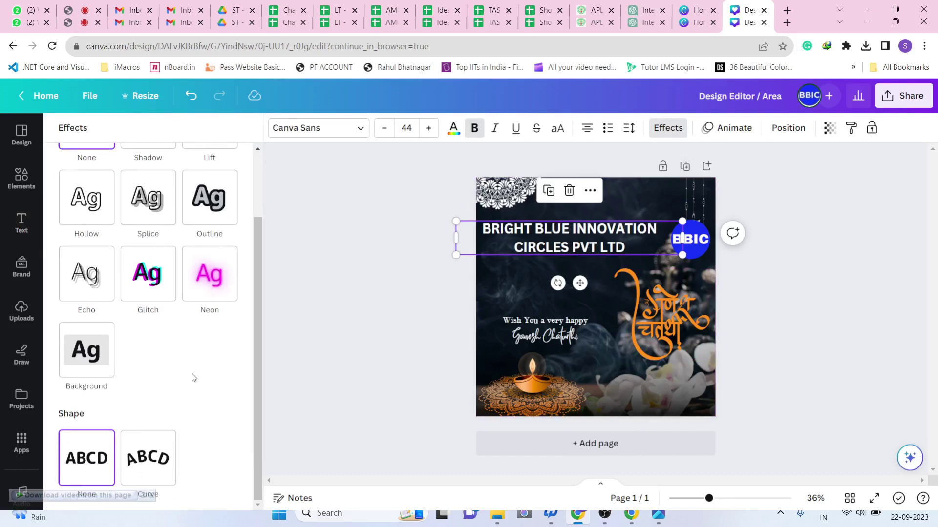
scroll(194, 377, "up", 2)
scroll(194, 377, "down", 2)
left_click(165, 461)
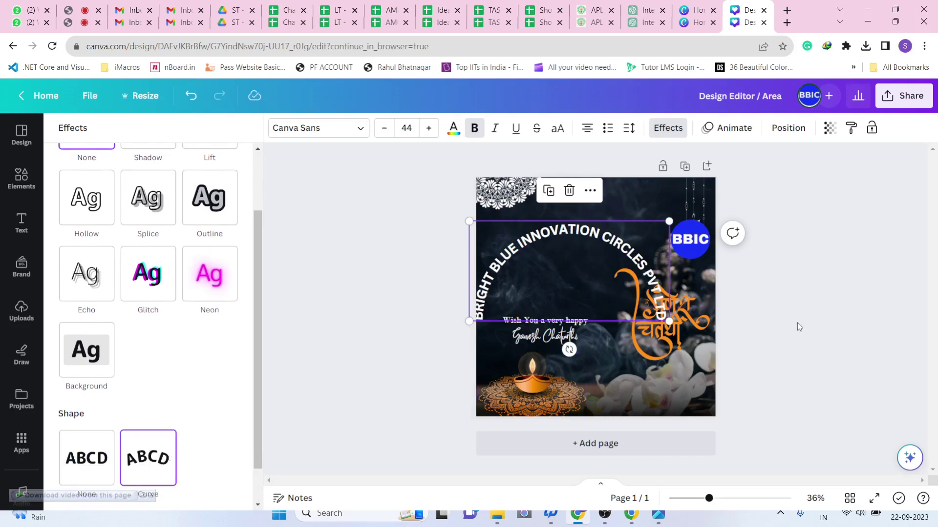
Step: Move the curved company name up so it arches across the upper part of the post
left_click(559, 269)
left_click_drag(560, 268, 593, 231)
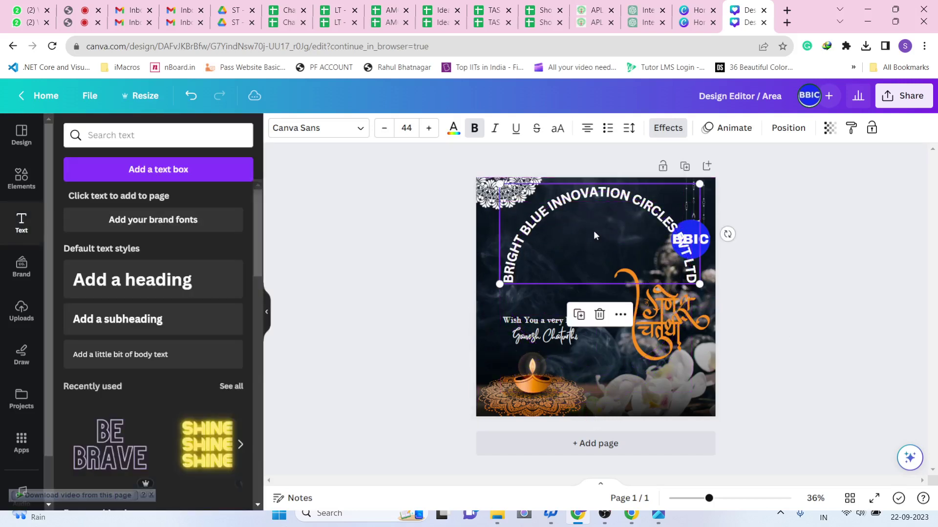
left_click(766, 307)
Step: Move the BBIC logo under the company name arch, enlarge it to roughly double its size and centre it there
left_click_drag(702, 239, 599, 248)
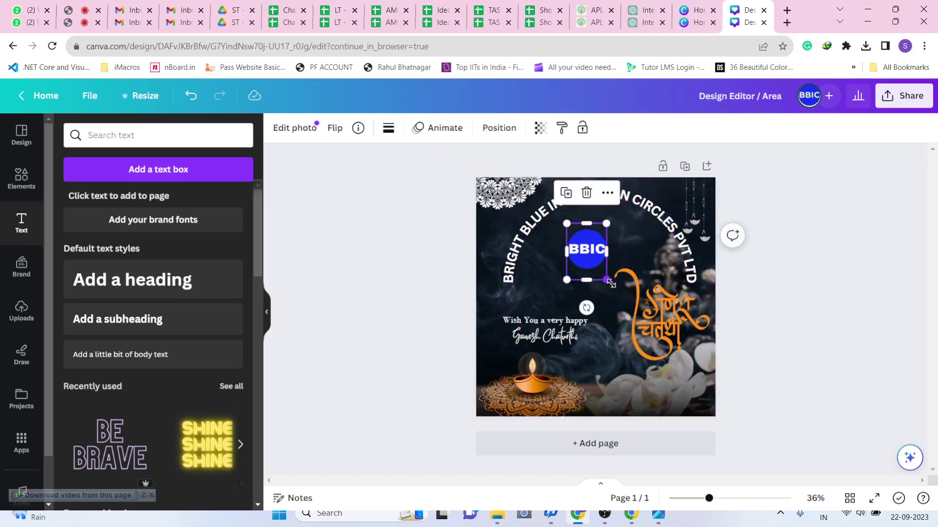
left_click_drag(606, 280, 702, 325)
left_click(818, 323)
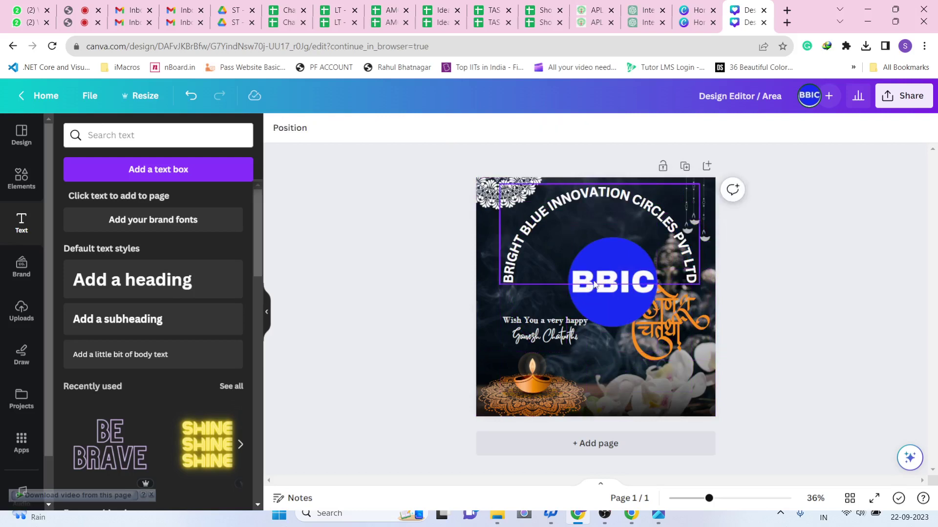
left_click_drag(612, 297, 595, 269)
left_click(833, 347)
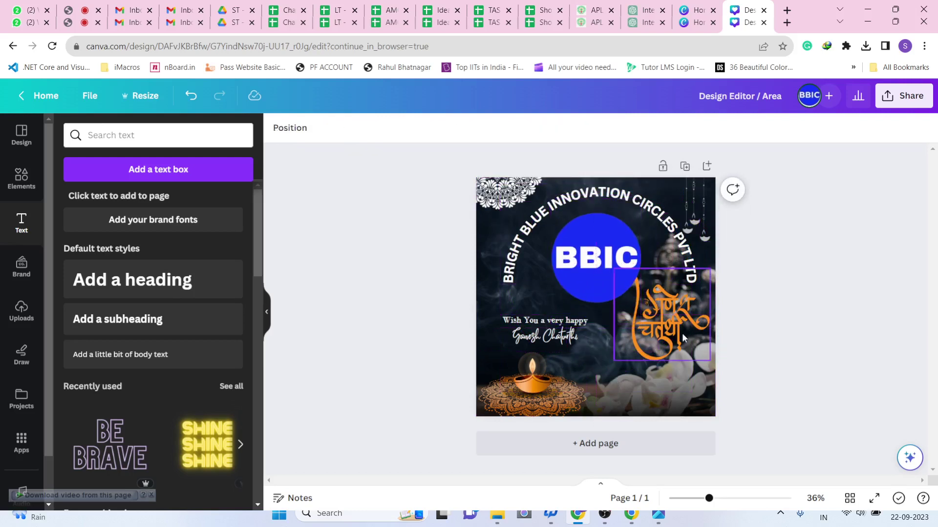
Step: Move the orange Ganesh Chaturthi calligraphy down and slightly right, clear of the enlarged logo
left_click(686, 355)
left_click_drag(686, 355, 696, 379)
left_click(836, 370)
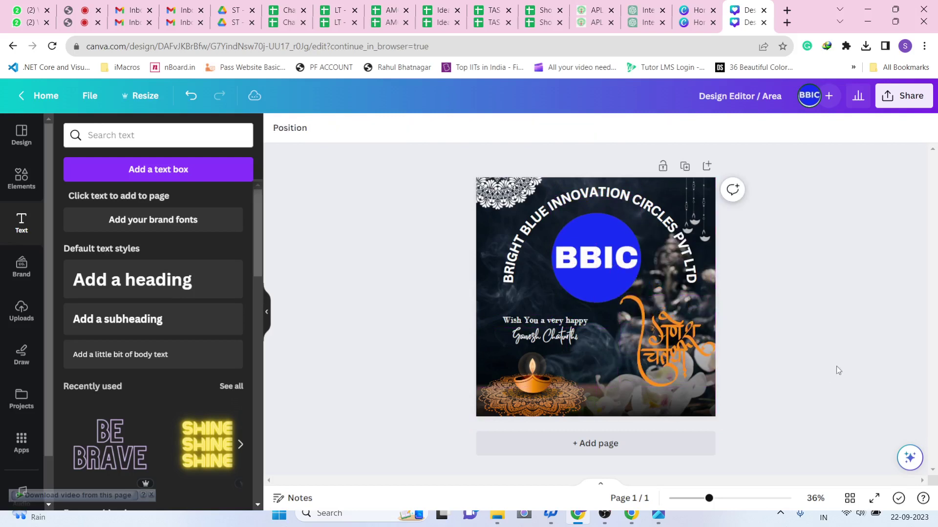
Step: Increase the Curve amount of the arched company name to 49 so it wraps more tightly around the BBIC logo
left_click(562, 207)
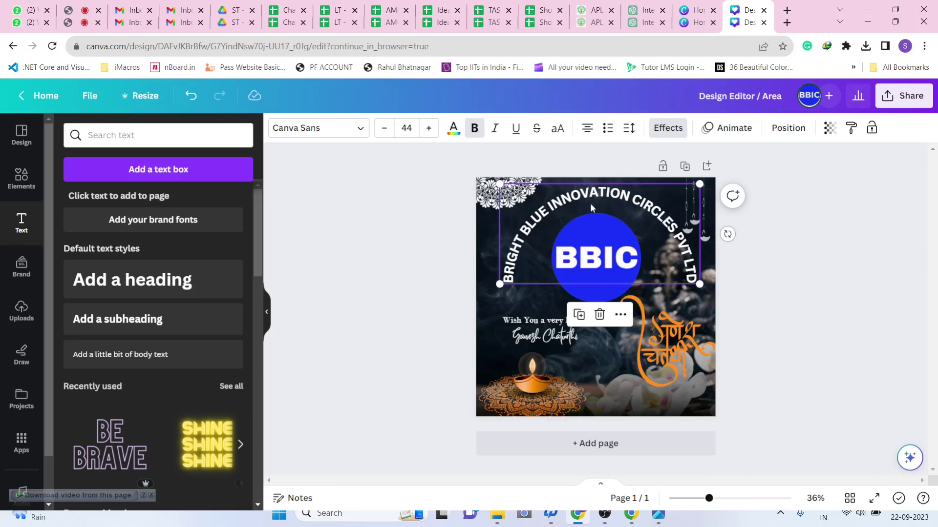
left_click(658, 130)
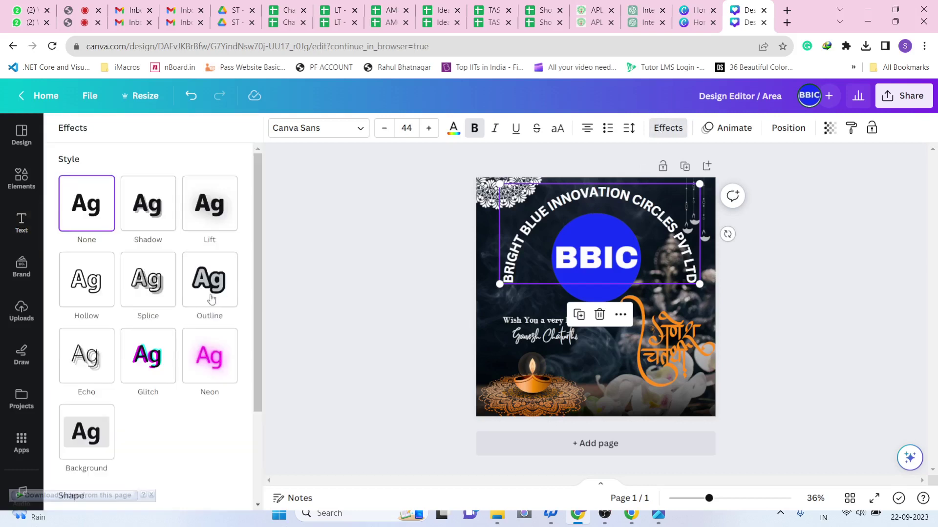
scroll(154, 310, "down", 2)
scroll(174, 339, "down", 1)
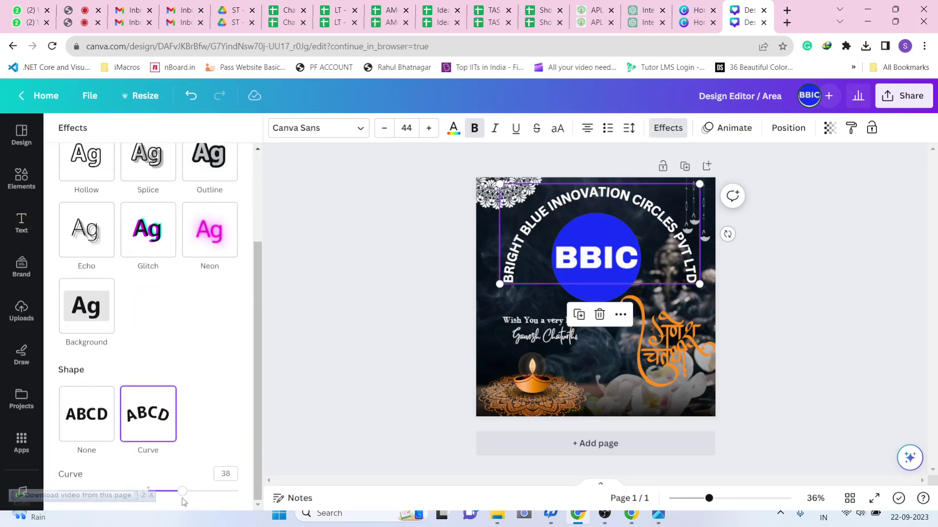
mouse_move(184, 497)
left_mouse_down()
mouse_move(174, 497)
mouse_move(194, 497)
mouse_move(167, 497)
mouse_move(202, 499)
mouse_move(185, 503)
mouse_move(193, 504)
left_mouse_up()
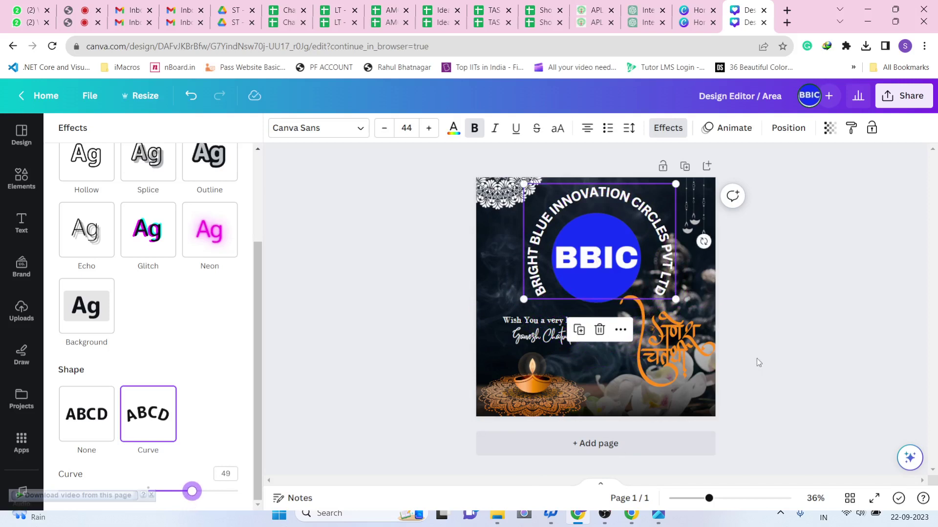
left_click(774, 335)
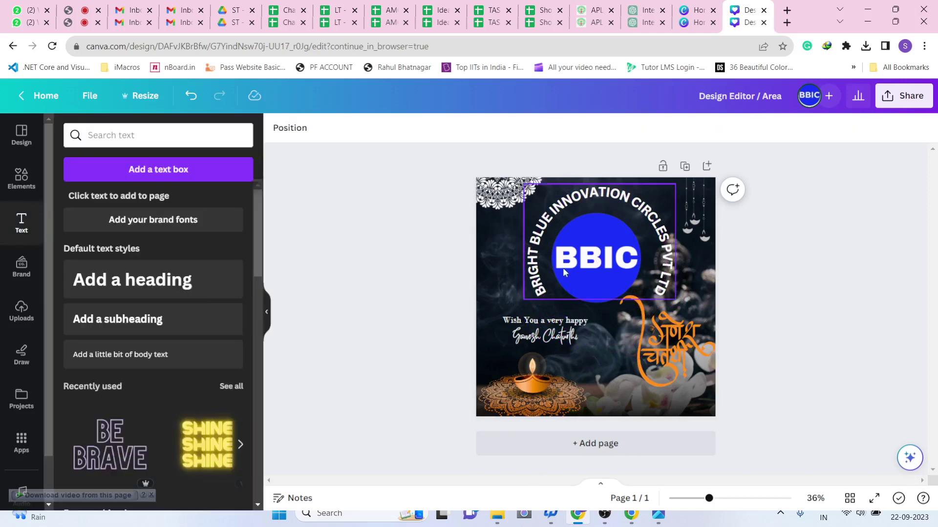
Step: Nudge the curved company name slightly up and left, and move the BBIC logo up so it sits closer inside the arch
left_click(607, 267)
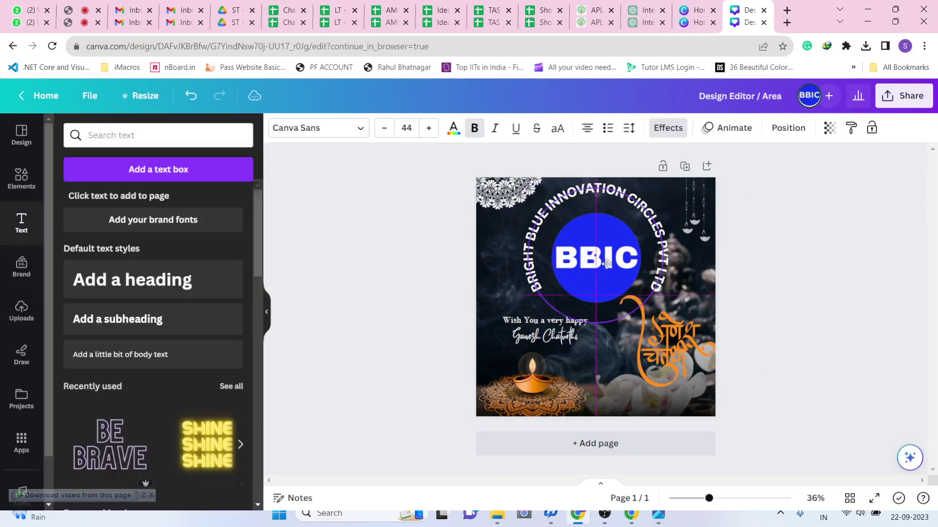
left_click(844, 338)
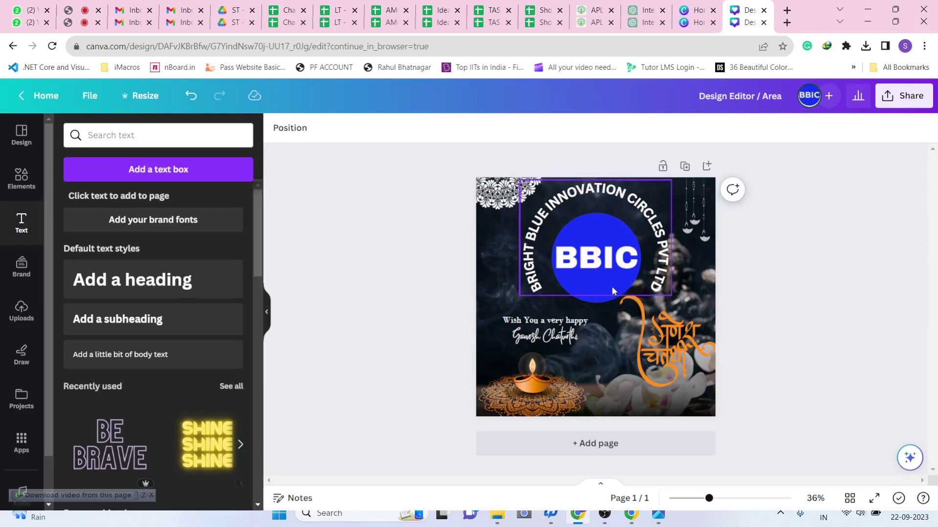
left_click_drag(599, 298, 603, 289)
left_click(808, 385)
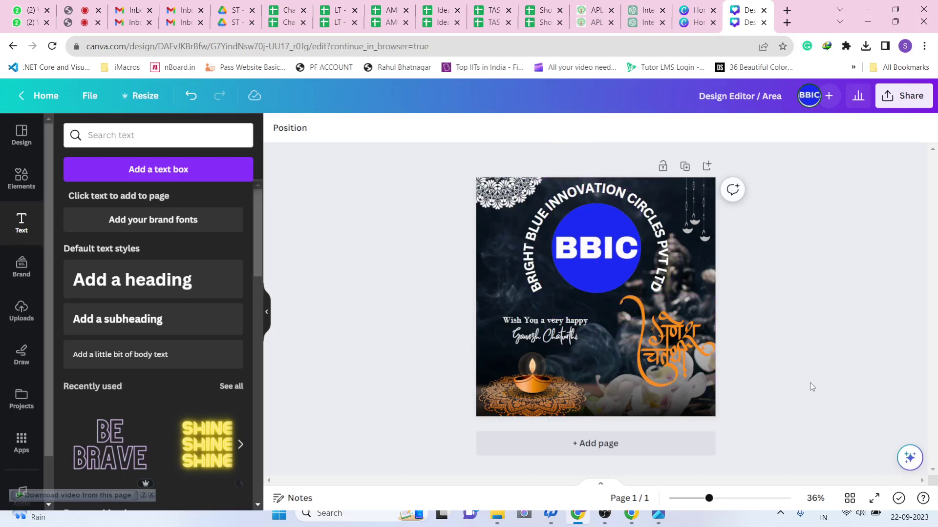
Step: Check the live class chat for participants' messages and return to the Canva design
left_click(81, 12)
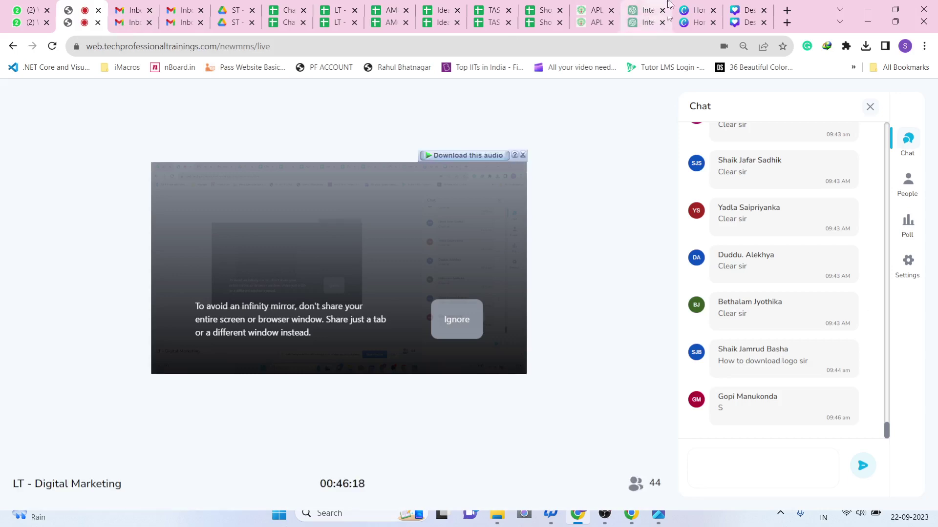
left_click(739, 5)
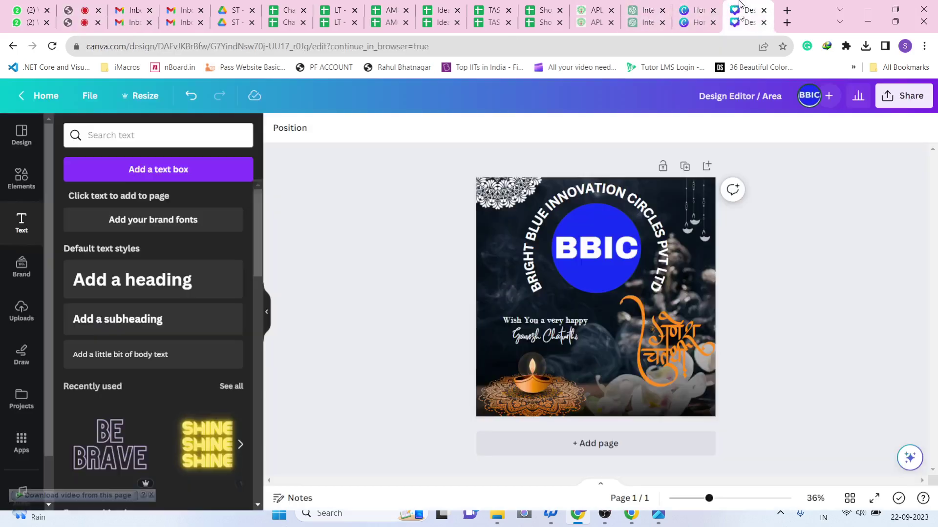
Step: Review the file types available for downloading the design, and close the options without downloading
left_click(910, 105)
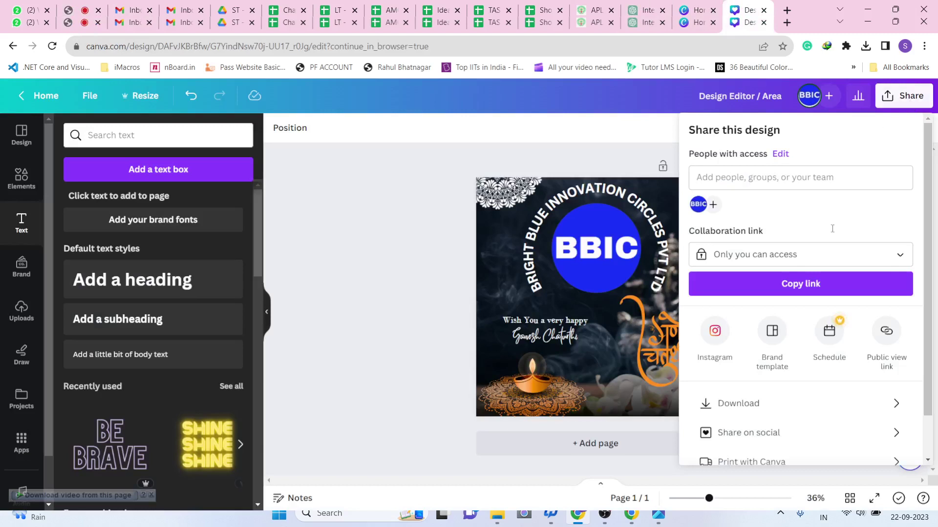
left_click(772, 404)
left_click(870, 182)
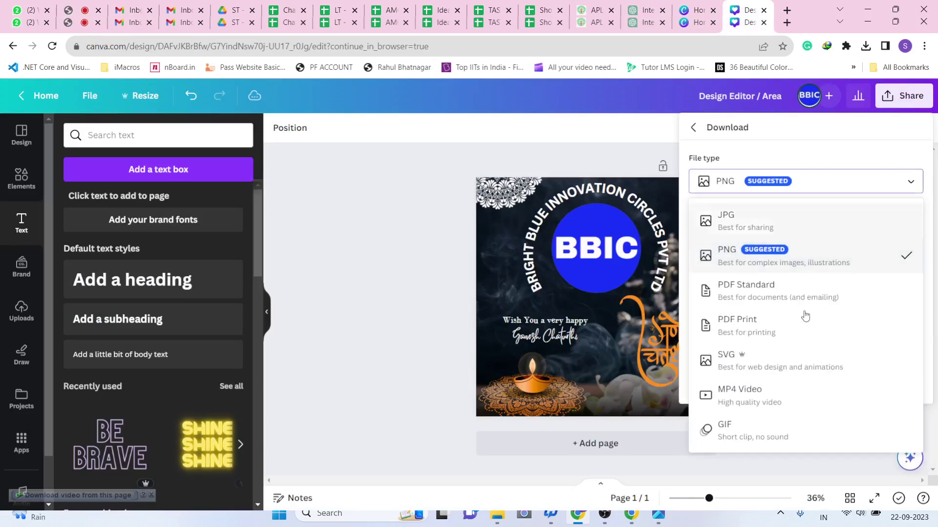
left_click(400, 318)
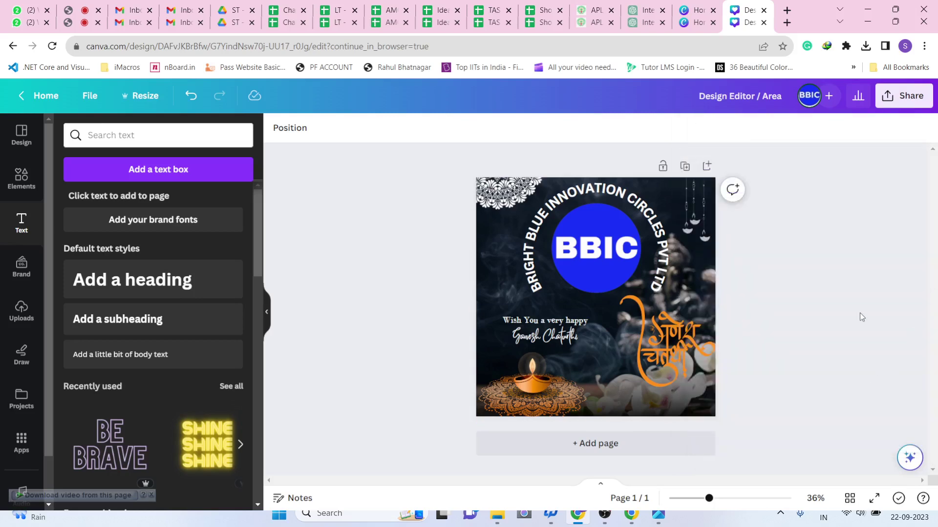
Step: Read the latest participant replies in the live class chat and switch to OBS
left_click(81, 10)
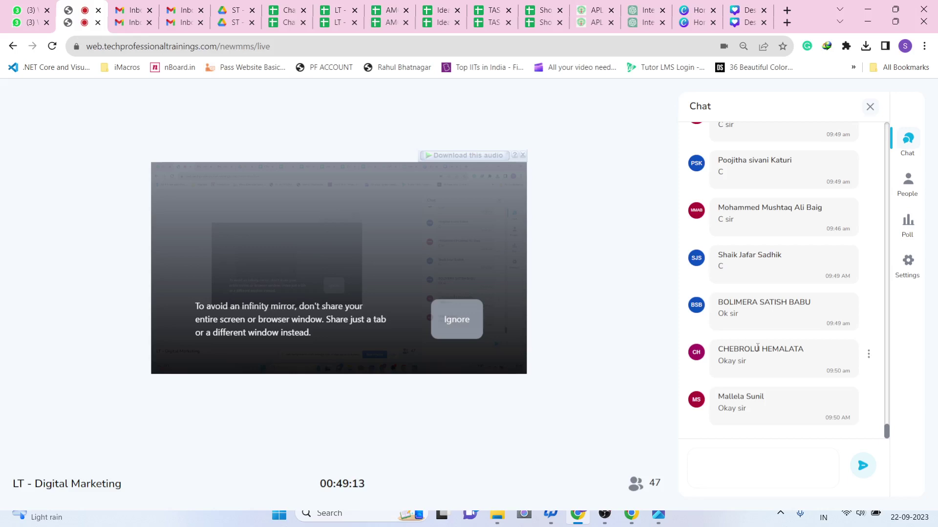
scroll(757, 346, "down", 2)
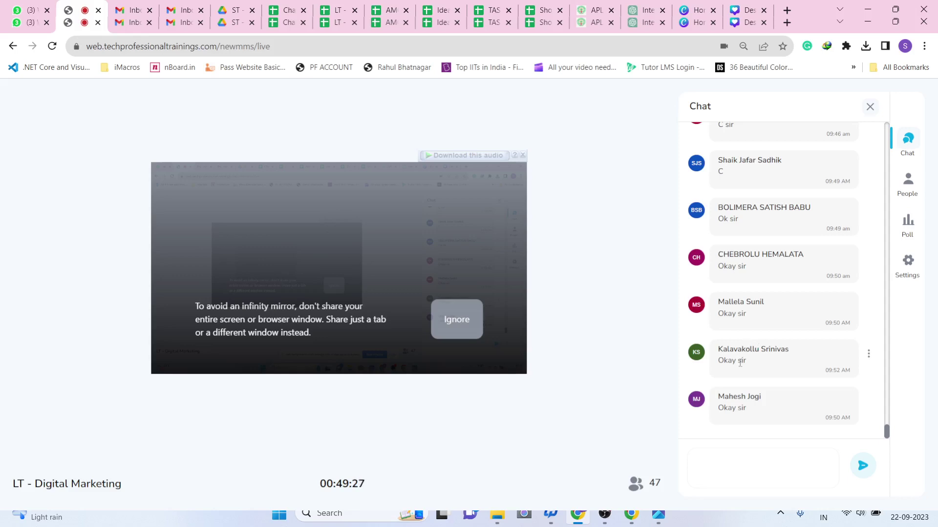
left_click(629, 519)
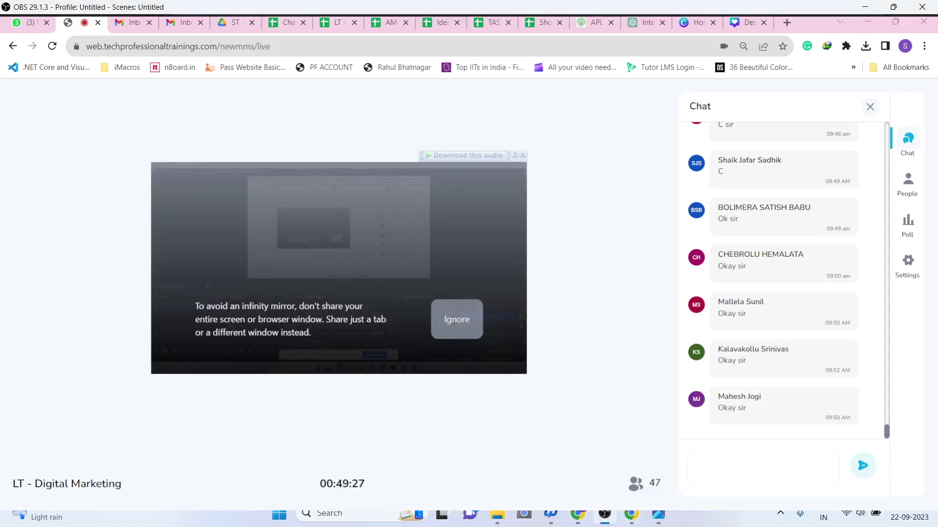